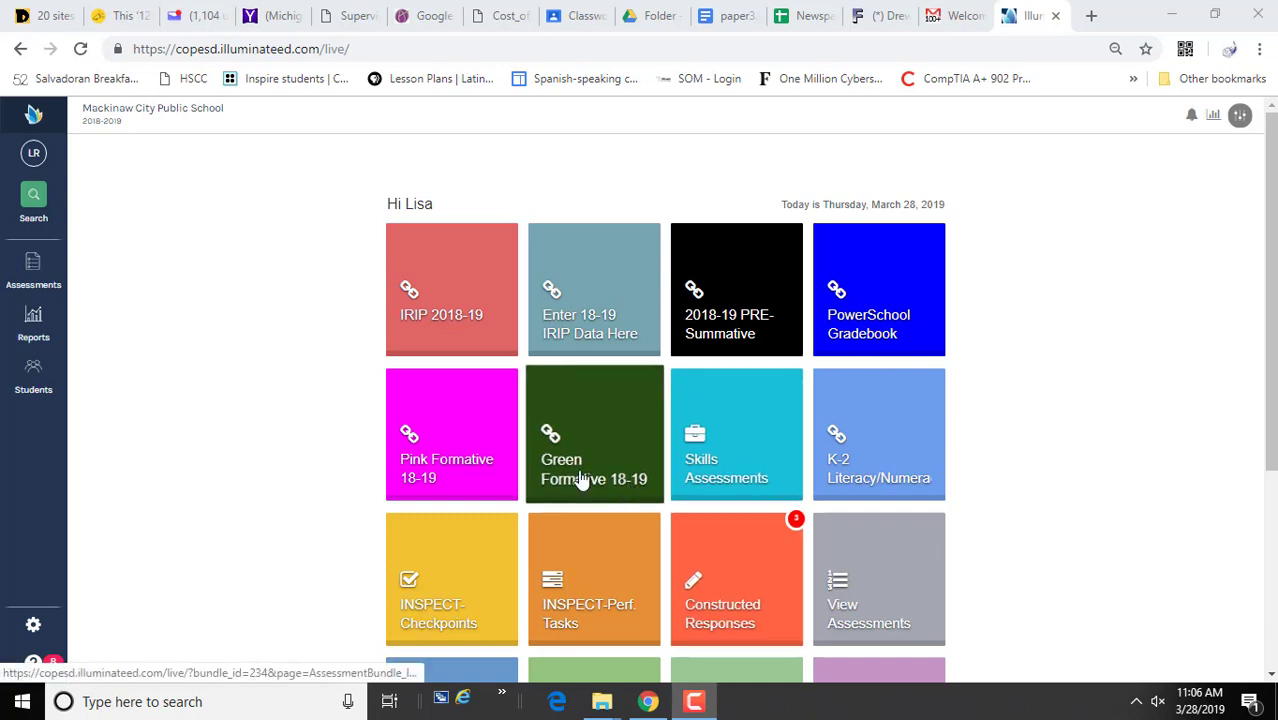
# Create a new flexible assessment titled with the teacher's first name in possessive form followed by "Sample Flexible Assessment"
pyautogui.click(44, 287)
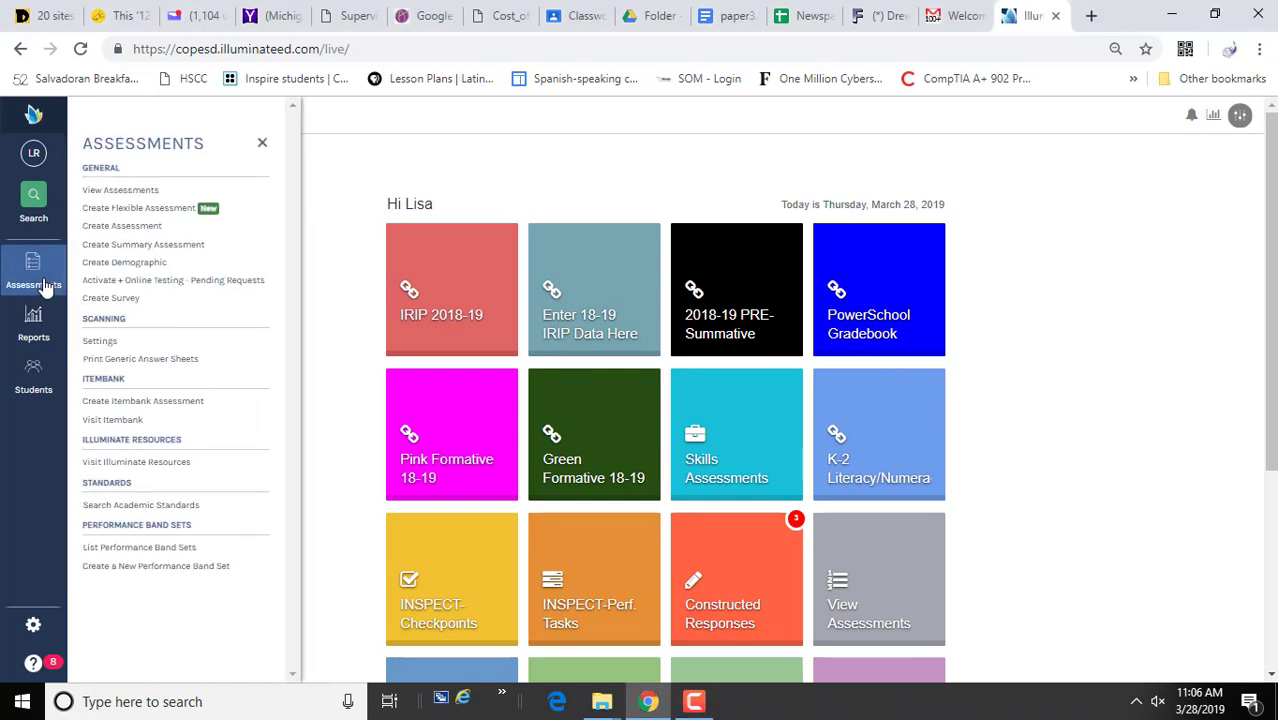
pyautogui.click(147, 209)
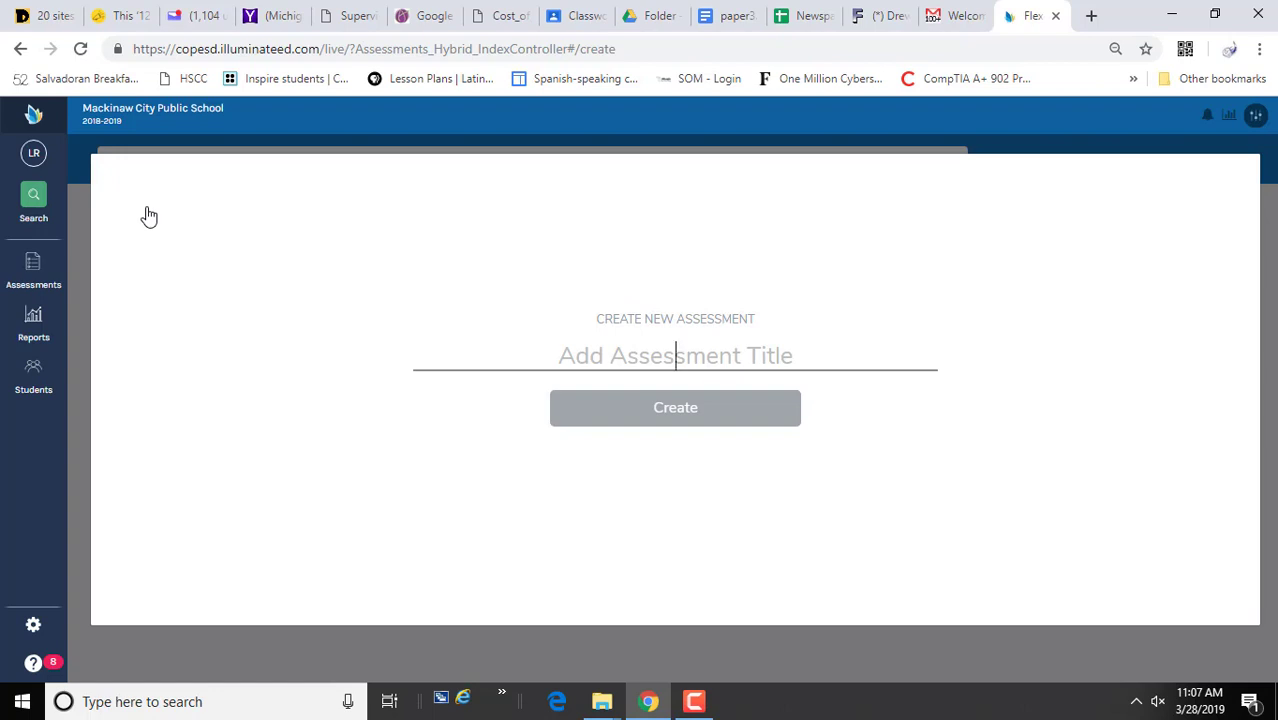
pyautogui.write("Lisa's ")
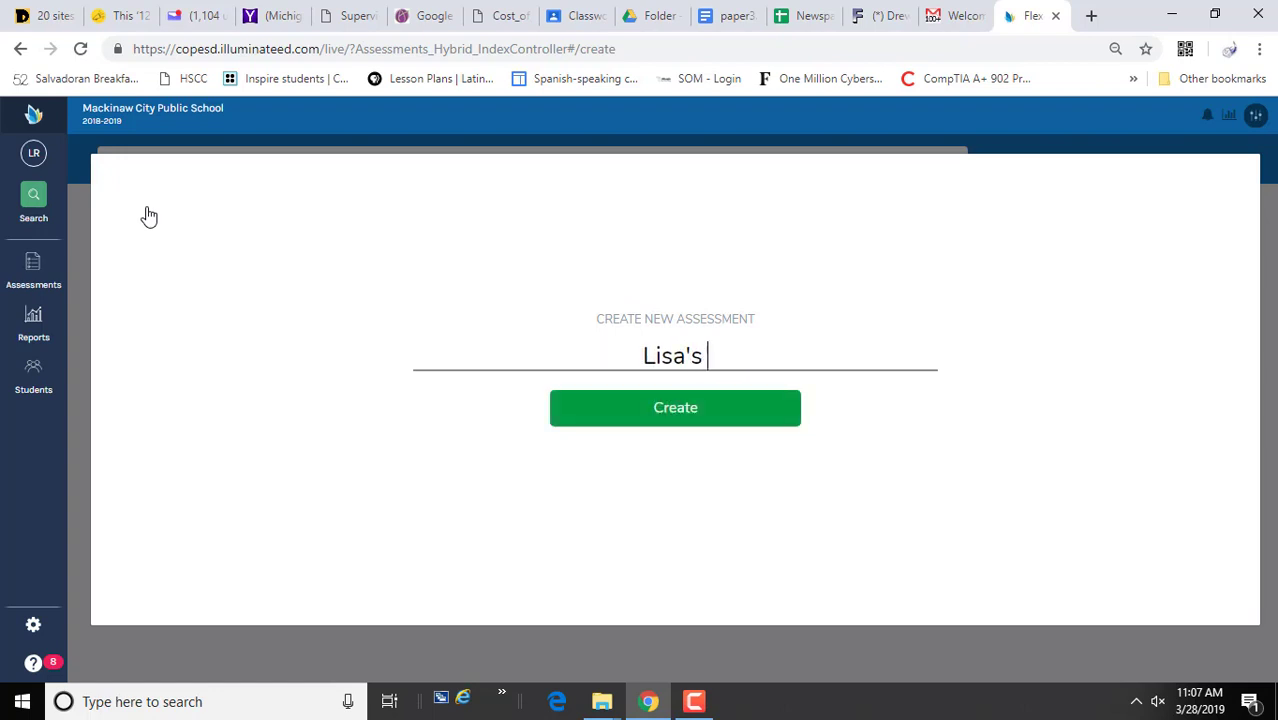
pyautogui.write('Sample F')
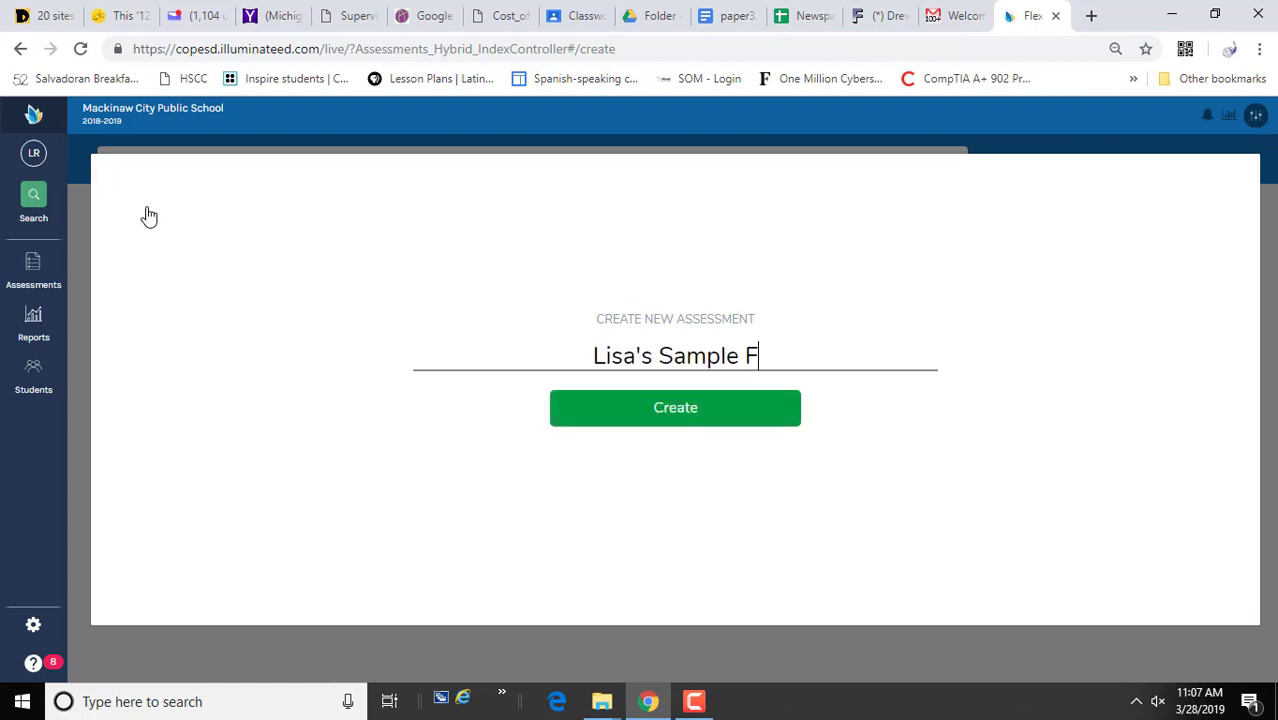
pyautogui.write('lexible Assessment')
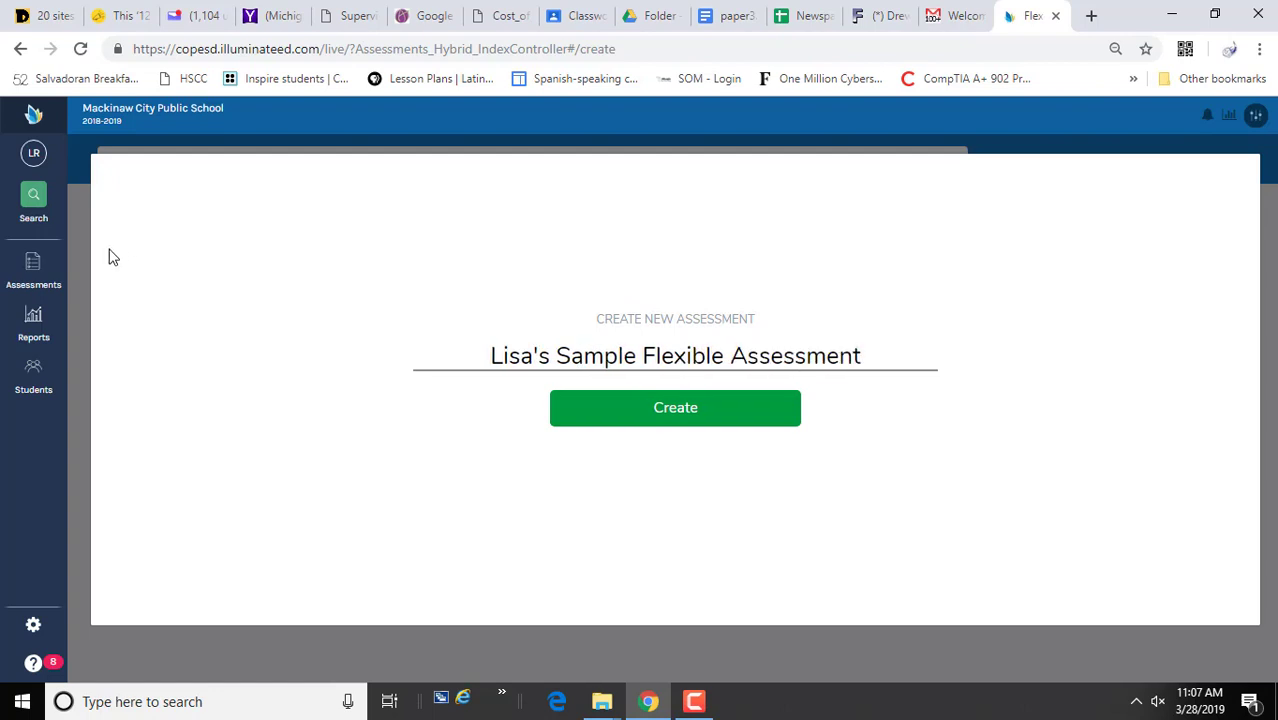
pyautogui.click(687, 416)
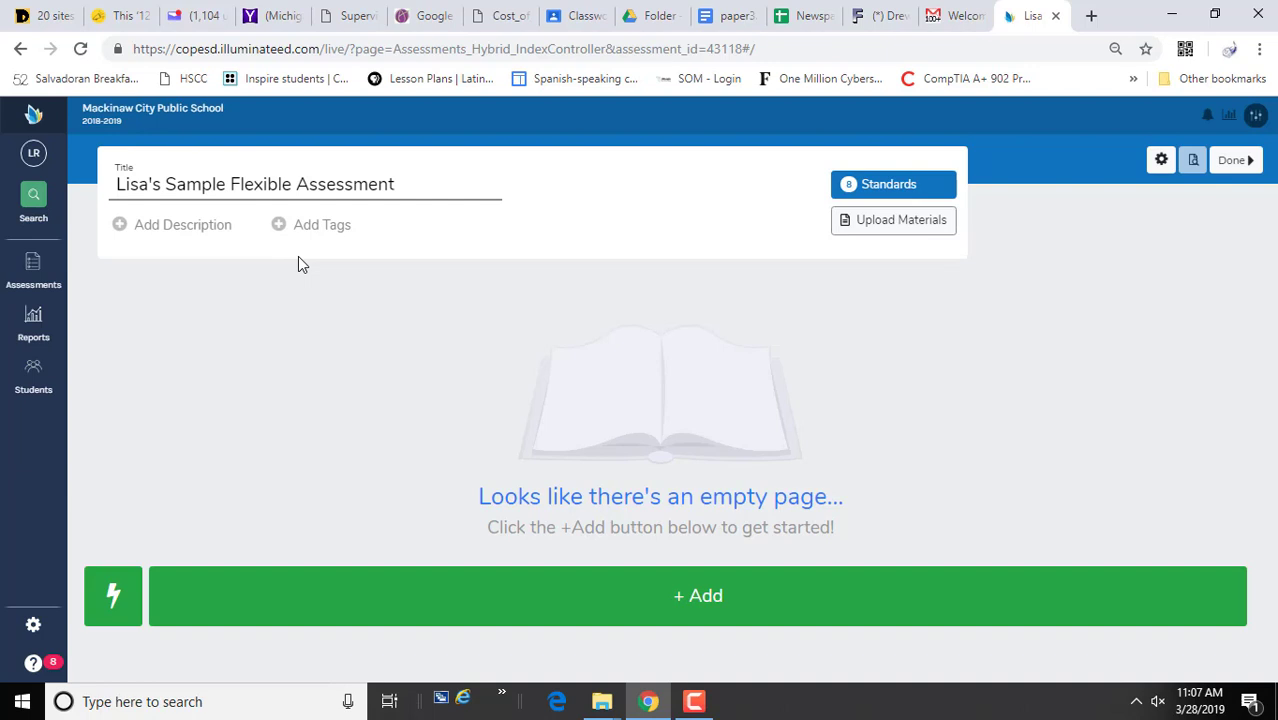
# Add the description "Please answer the following questions in complete sentences." to the assessment and reopen it for a check
pyautogui.click(121, 235)
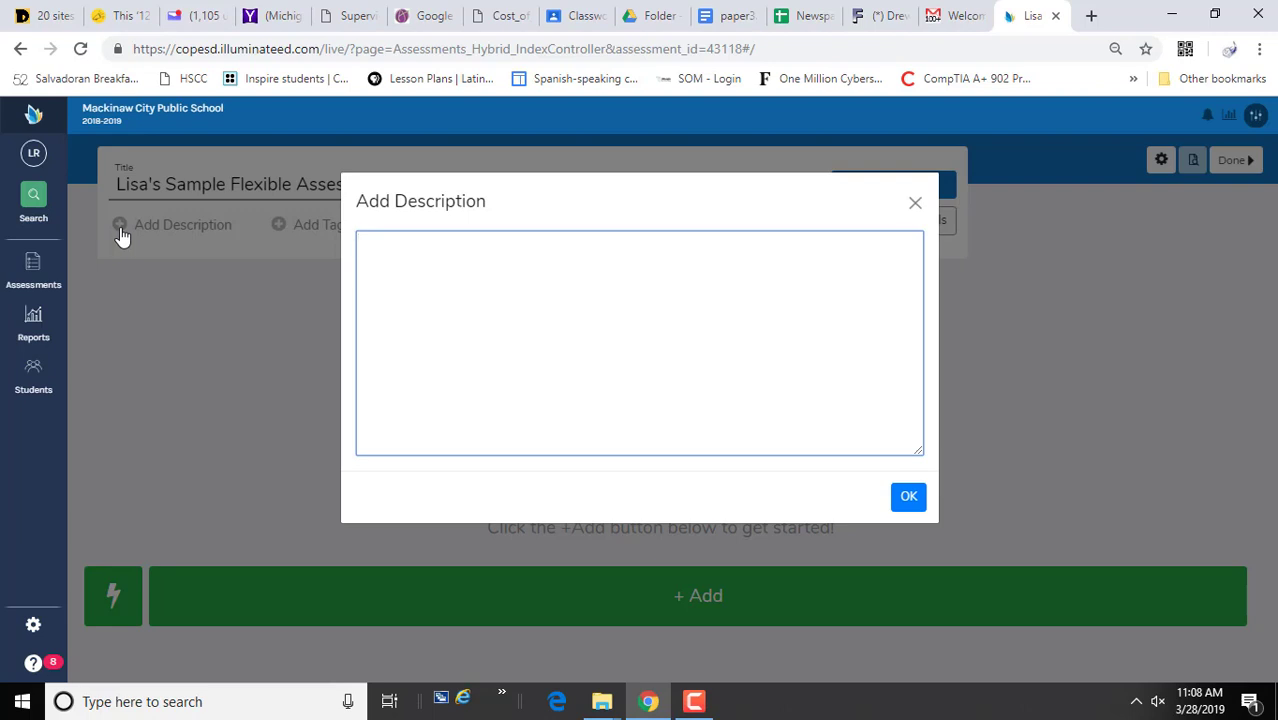
pyautogui.write('Please a')
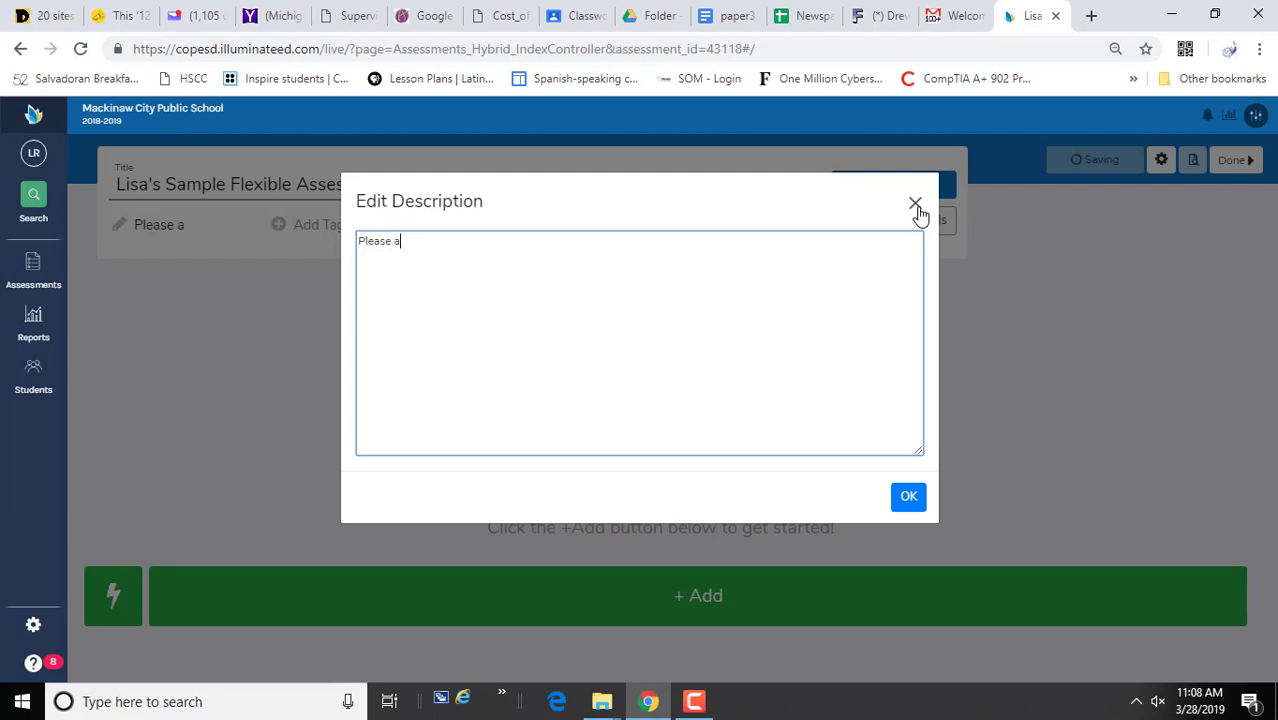
pyautogui.write('nswer the following questions in complete sentences.')
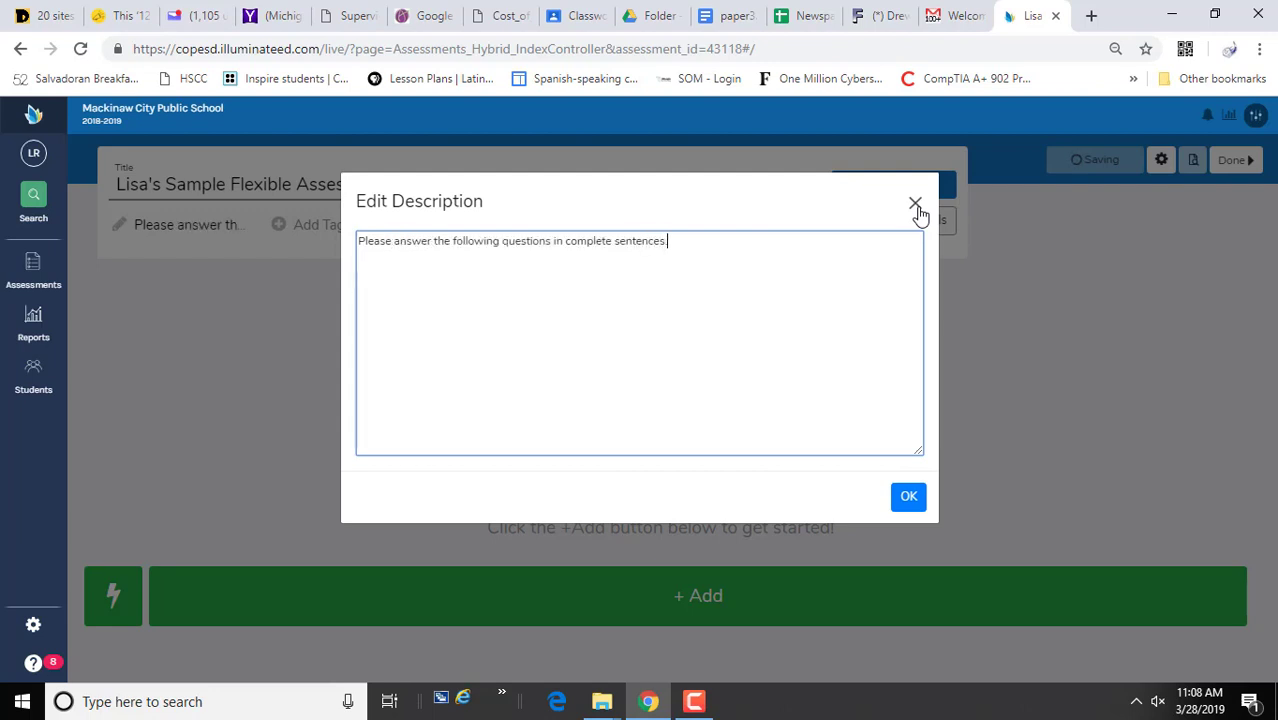
pyautogui.click(911, 500)
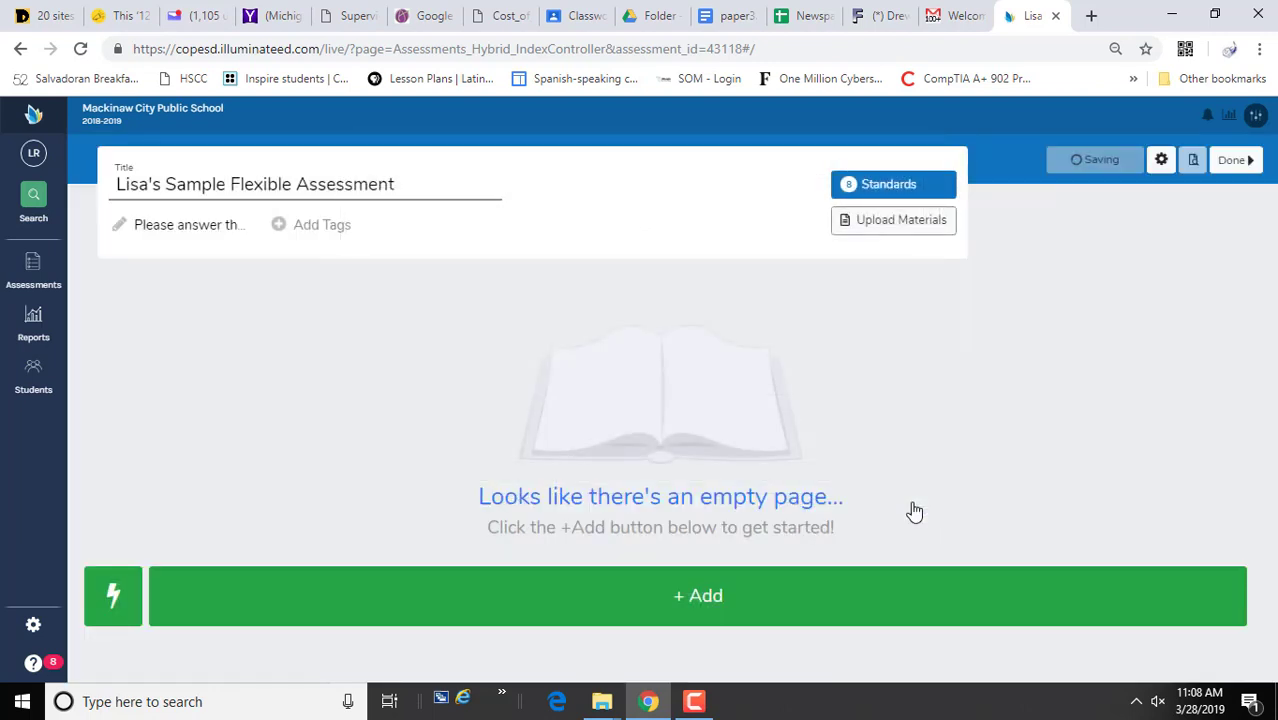
pyautogui.click(124, 233)
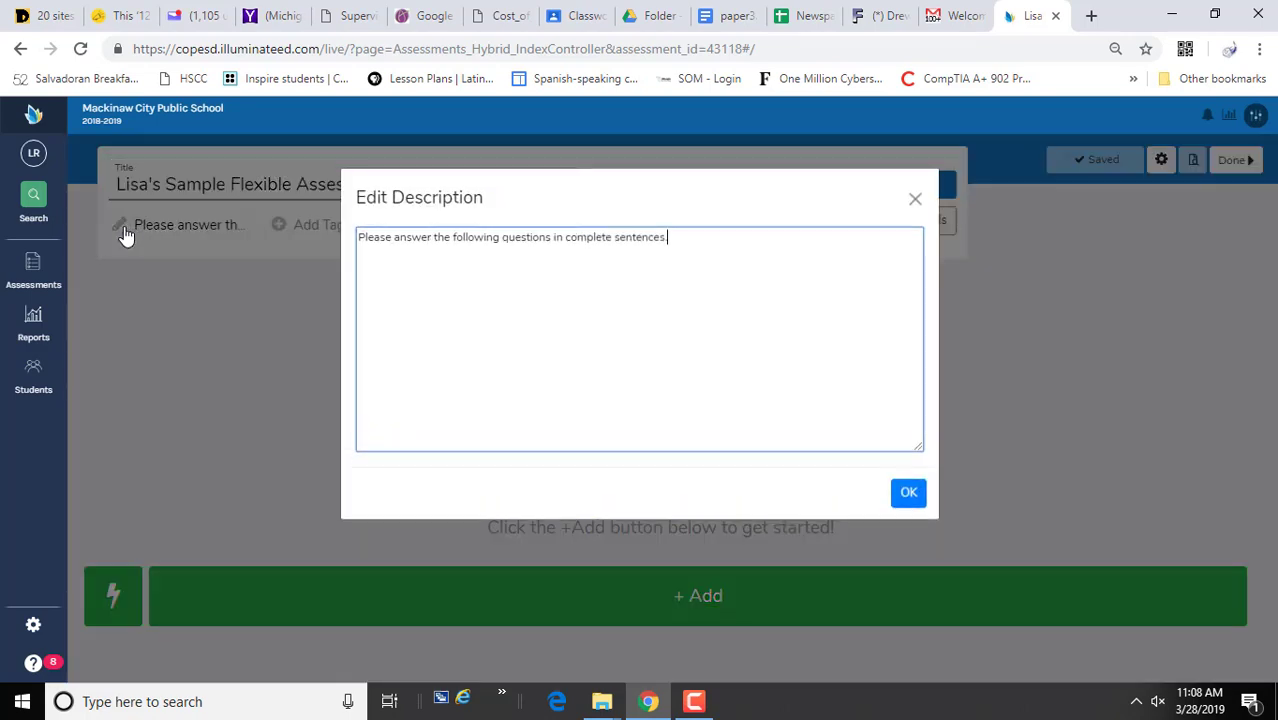
pyautogui.click(914, 207)
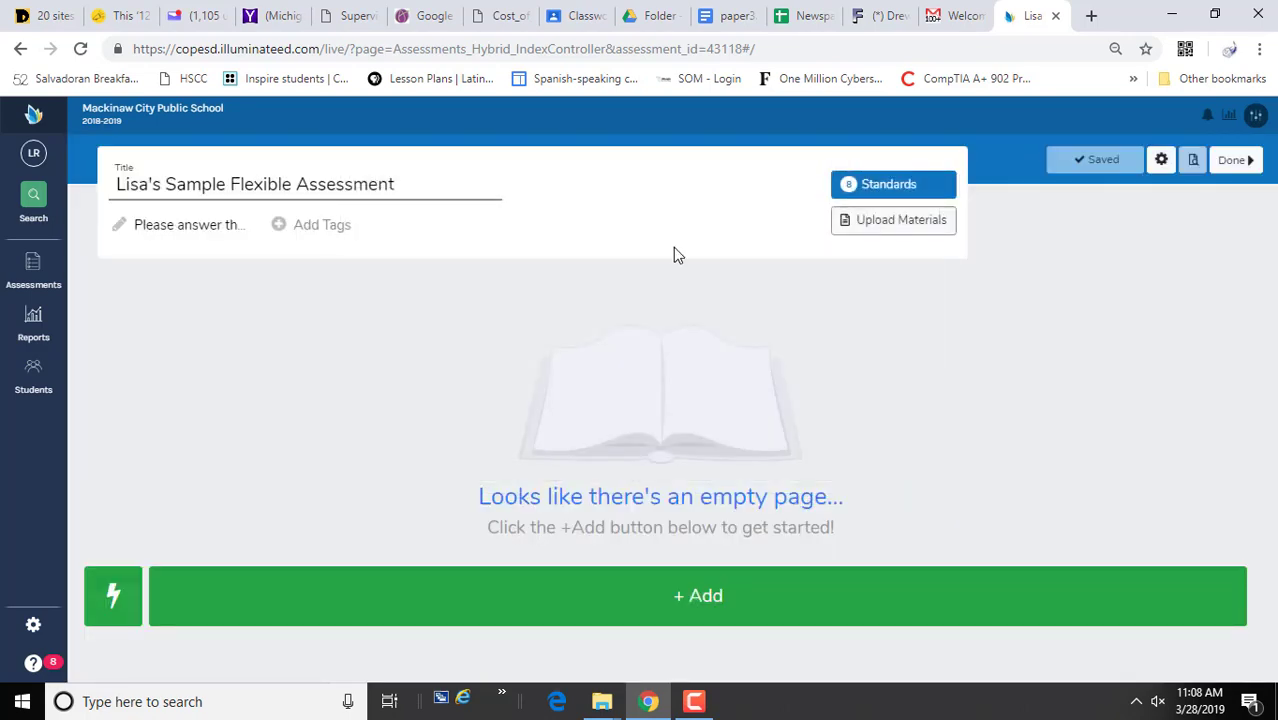
# Tag the assessment with the scope Teacher Created and the academic year 2018-19
pyautogui.click(318, 240)
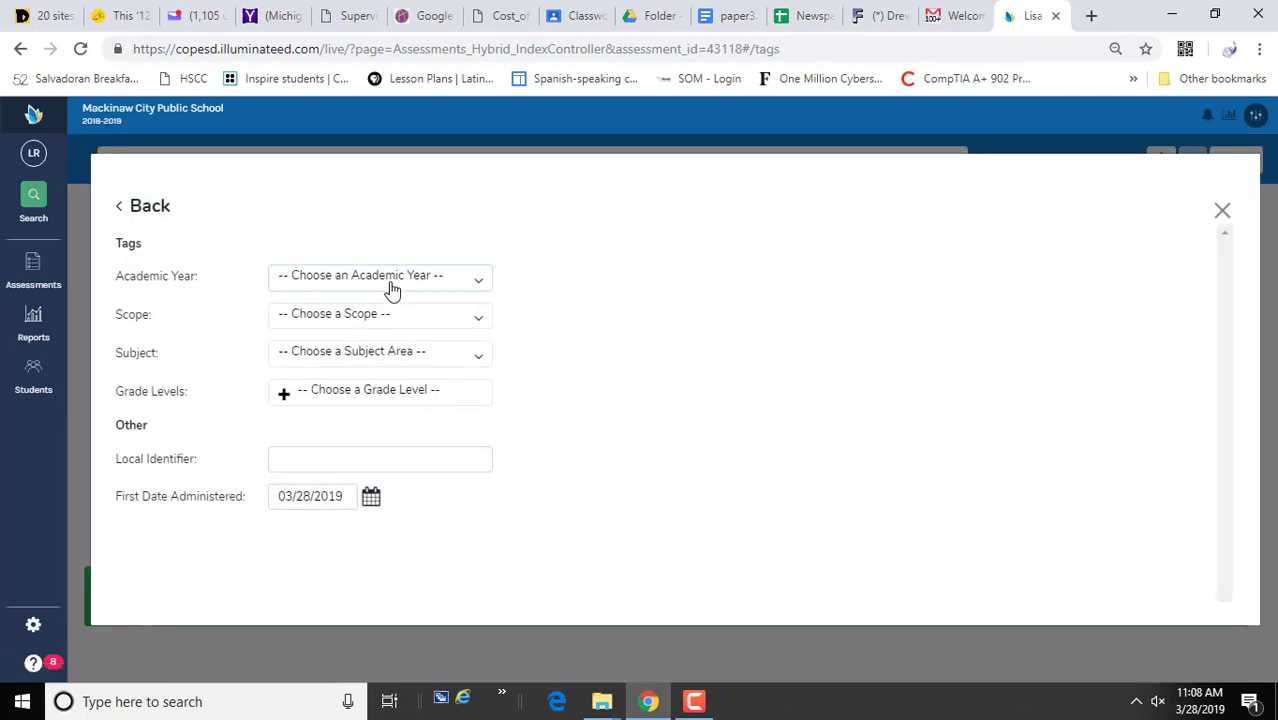
pyautogui.click(484, 279)
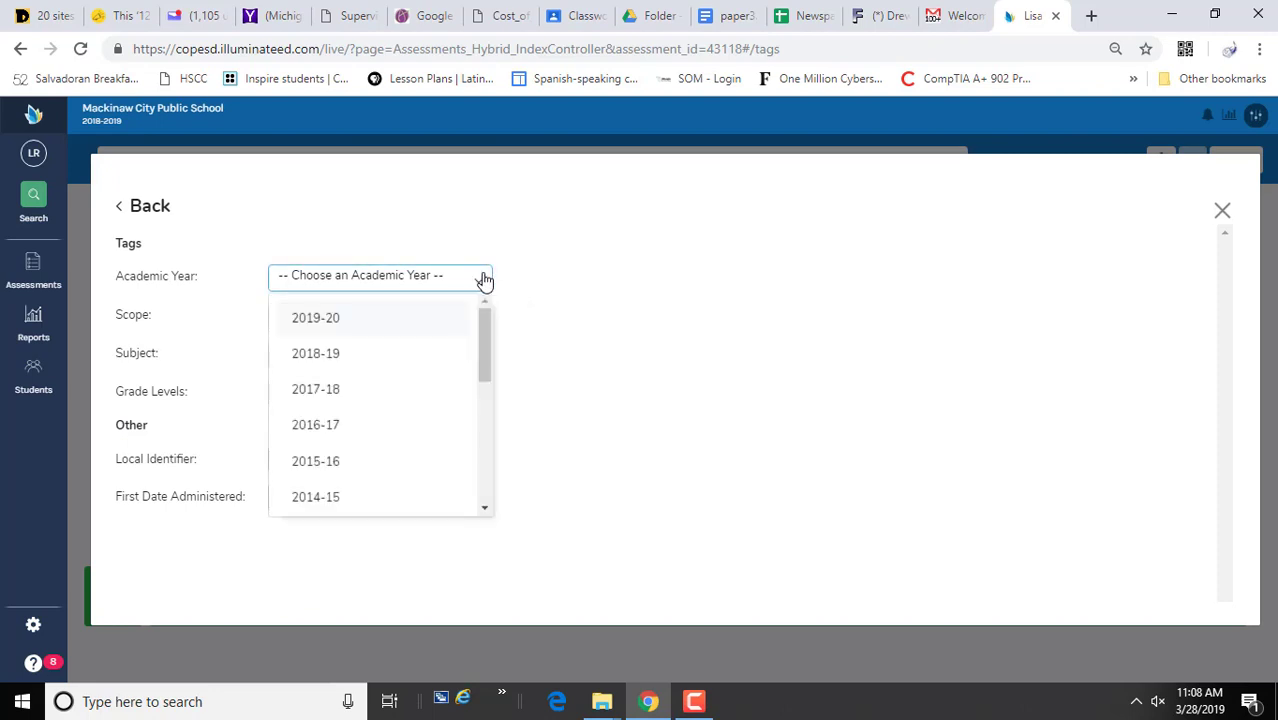
pyautogui.click(484, 279)
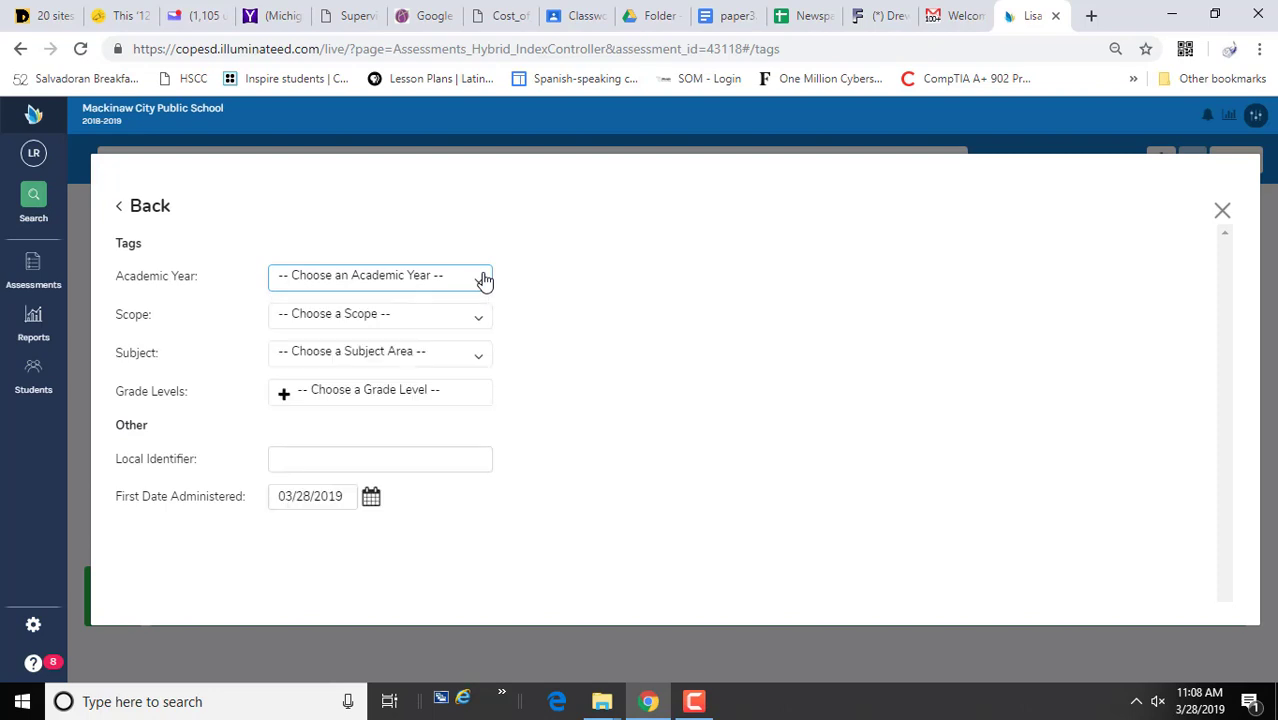
pyautogui.click(487, 328)
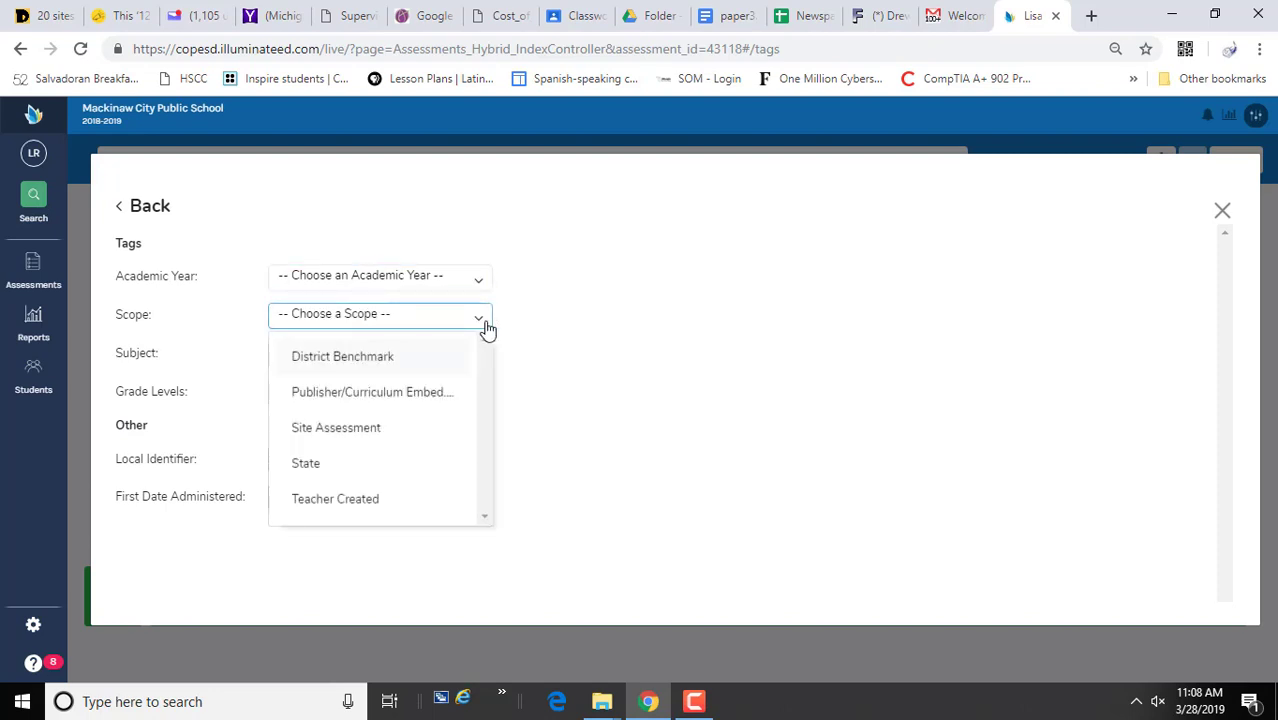
pyautogui.click(360, 508)
pyautogui.click(399, 289)
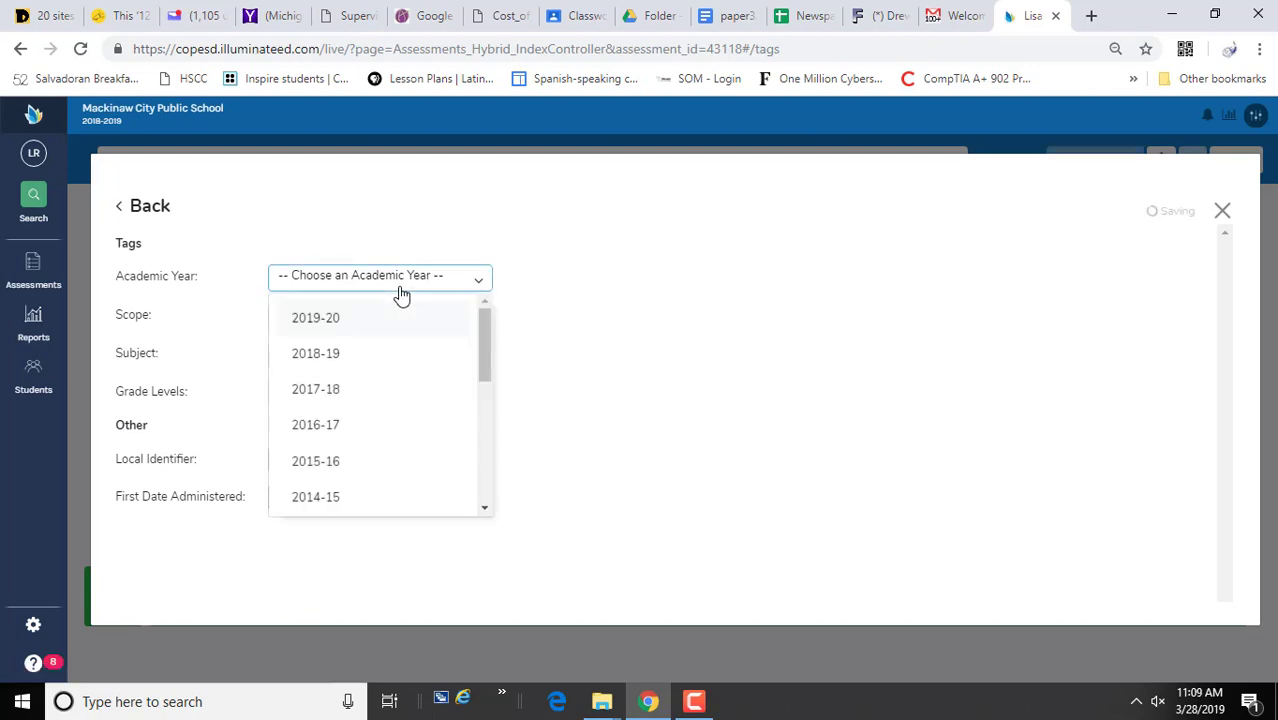
pyautogui.click(316, 357)
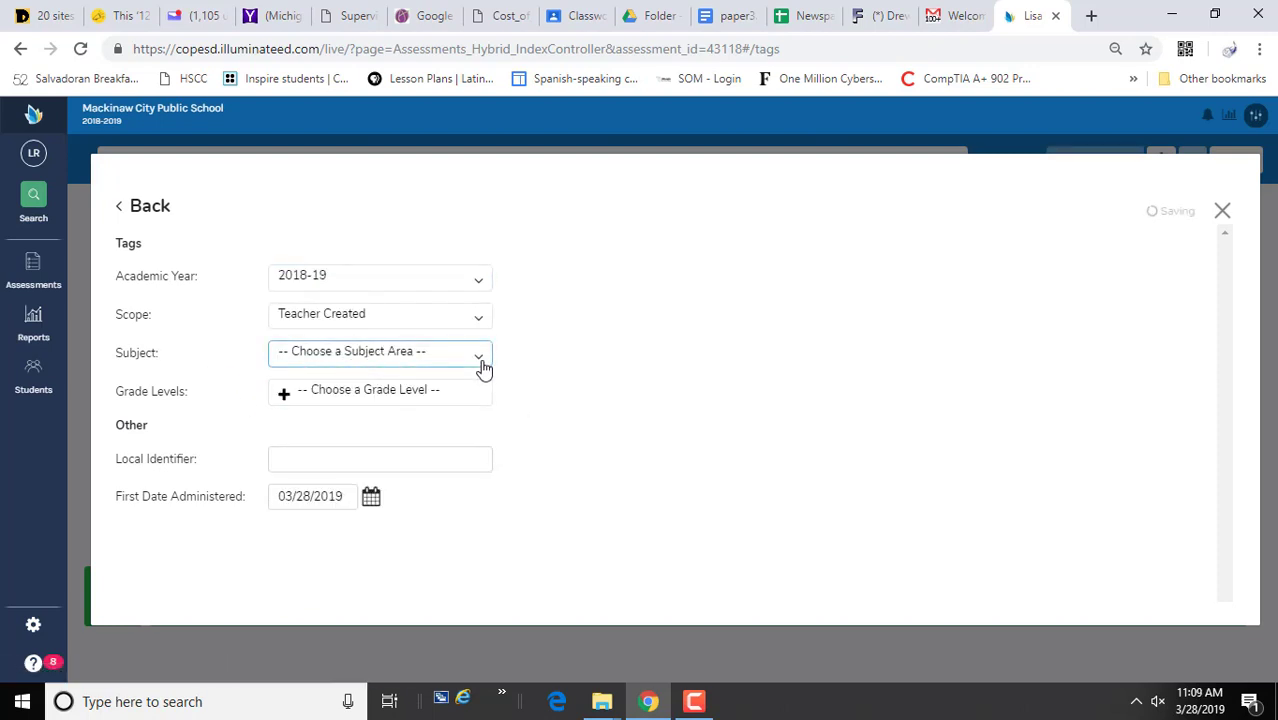
# Set the assessment's subject tag to World Language and its grade level to 8th Grade
pyautogui.click(483, 365)
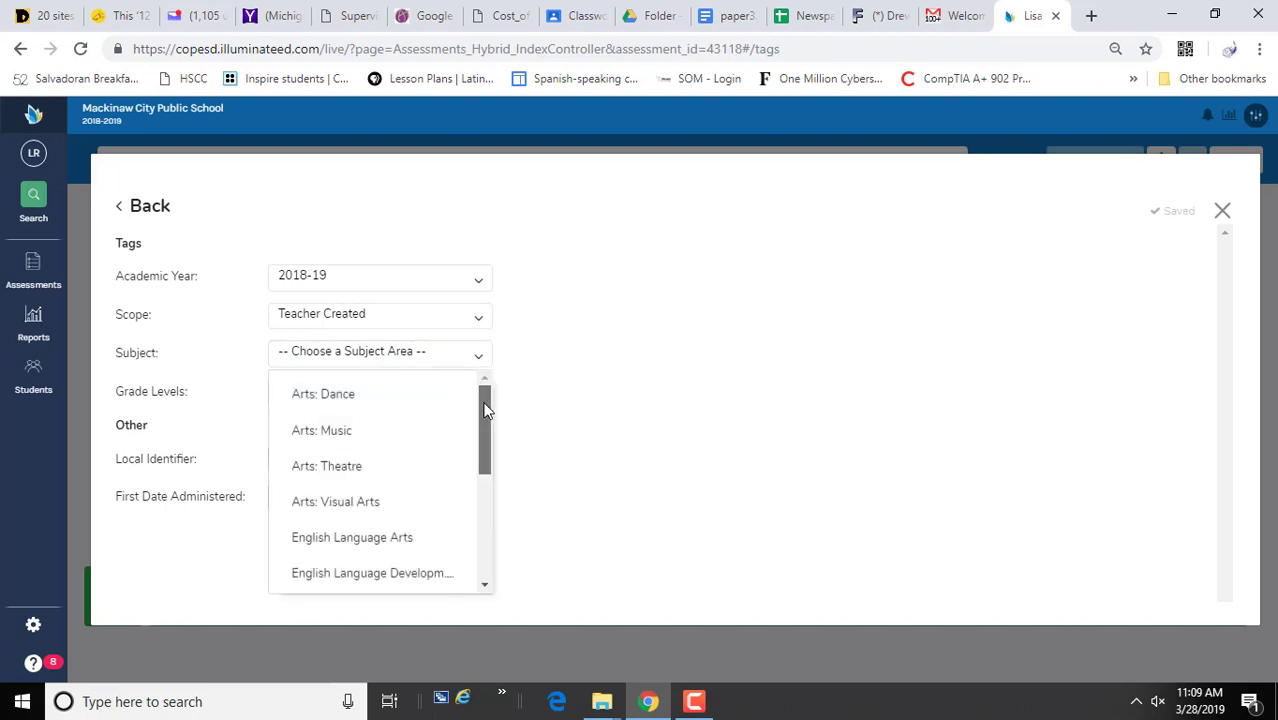
pyautogui.moveTo(485, 403)
pyautogui.mouseDown()
pyautogui.moveTo(470, 527)
pyautogui.moveTo(476, 400)
pyautogui.mouseUp()
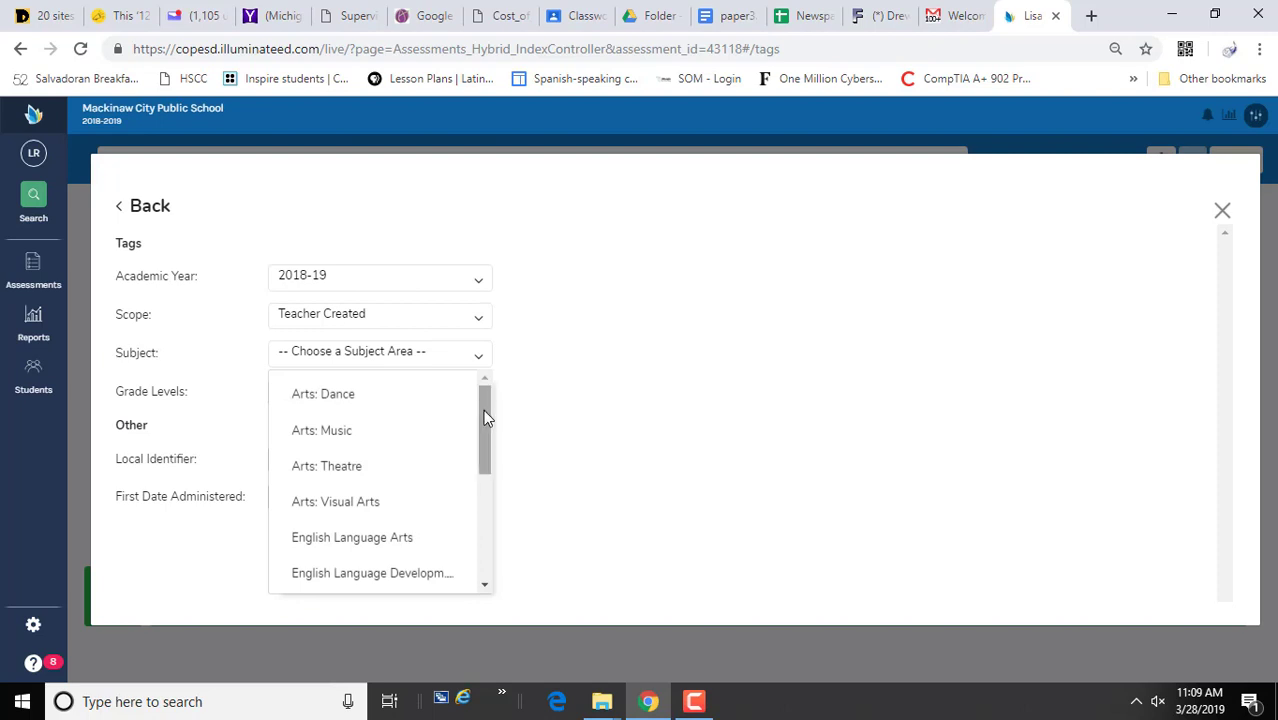
pyautogui.moveTo(487, 418); pyautogui.dragTo(487, 530)
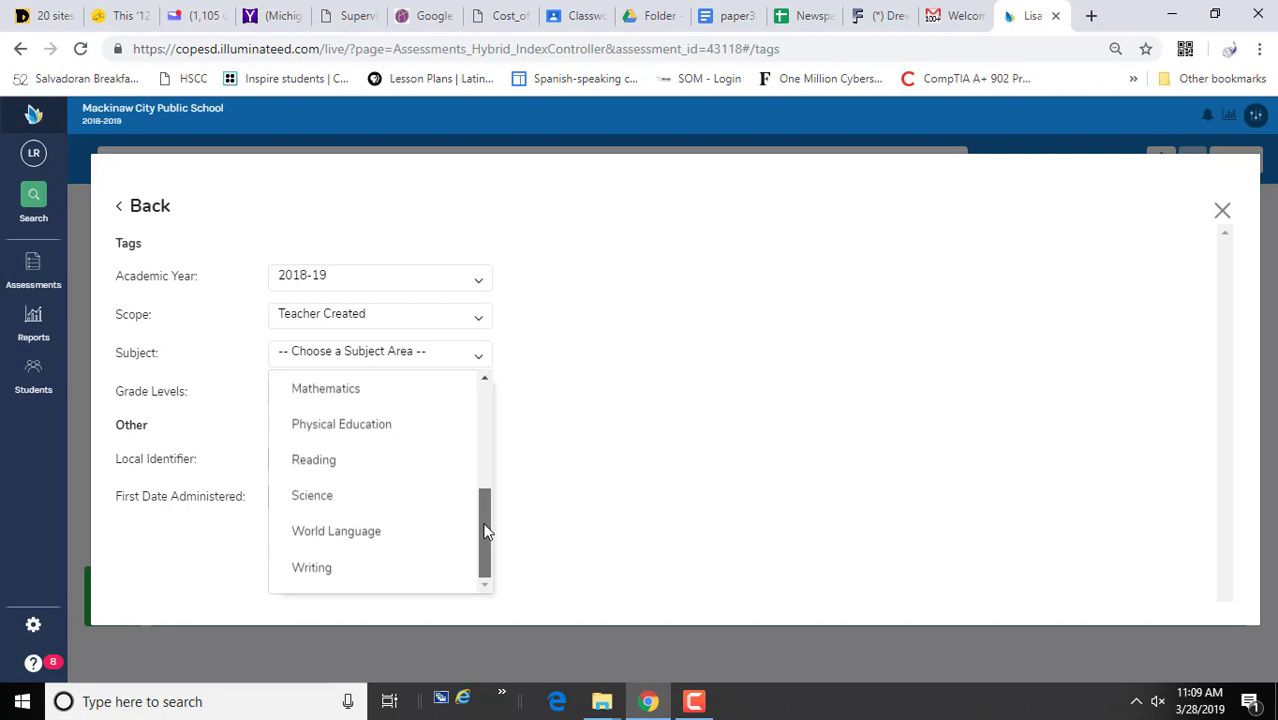
pyautogui.click(333, 533)
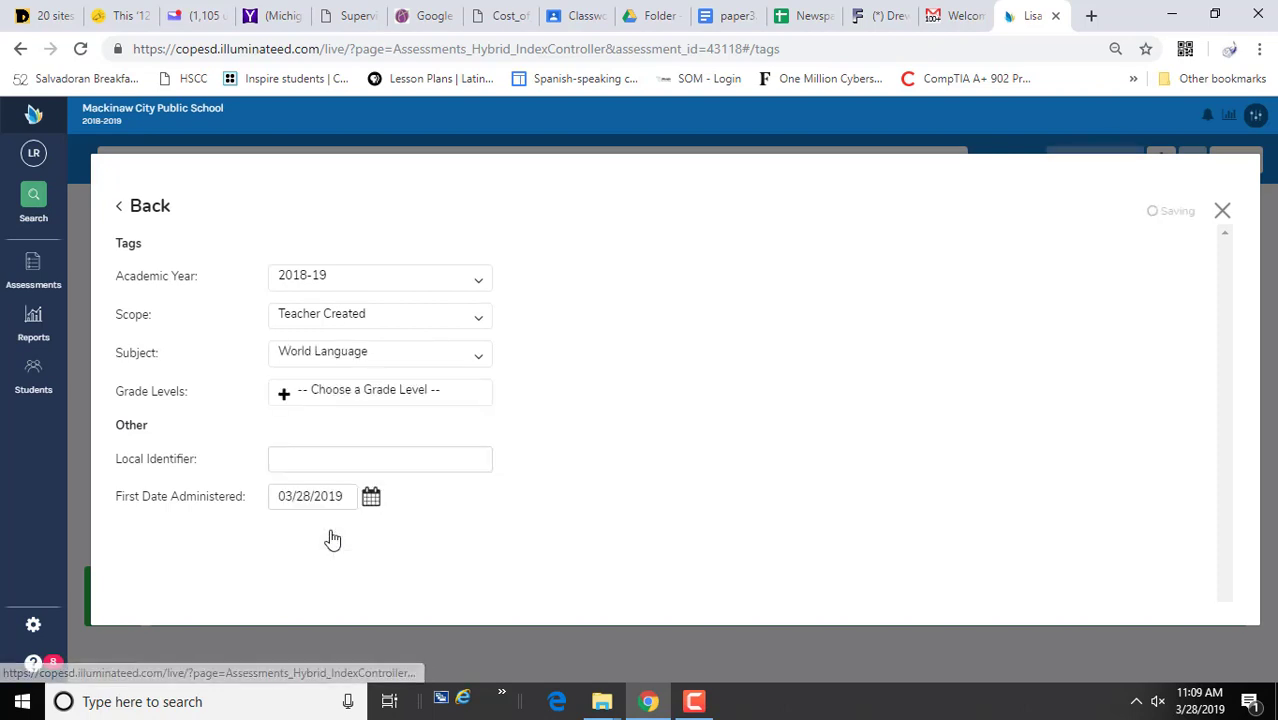
pyautogui.click(284, 398)
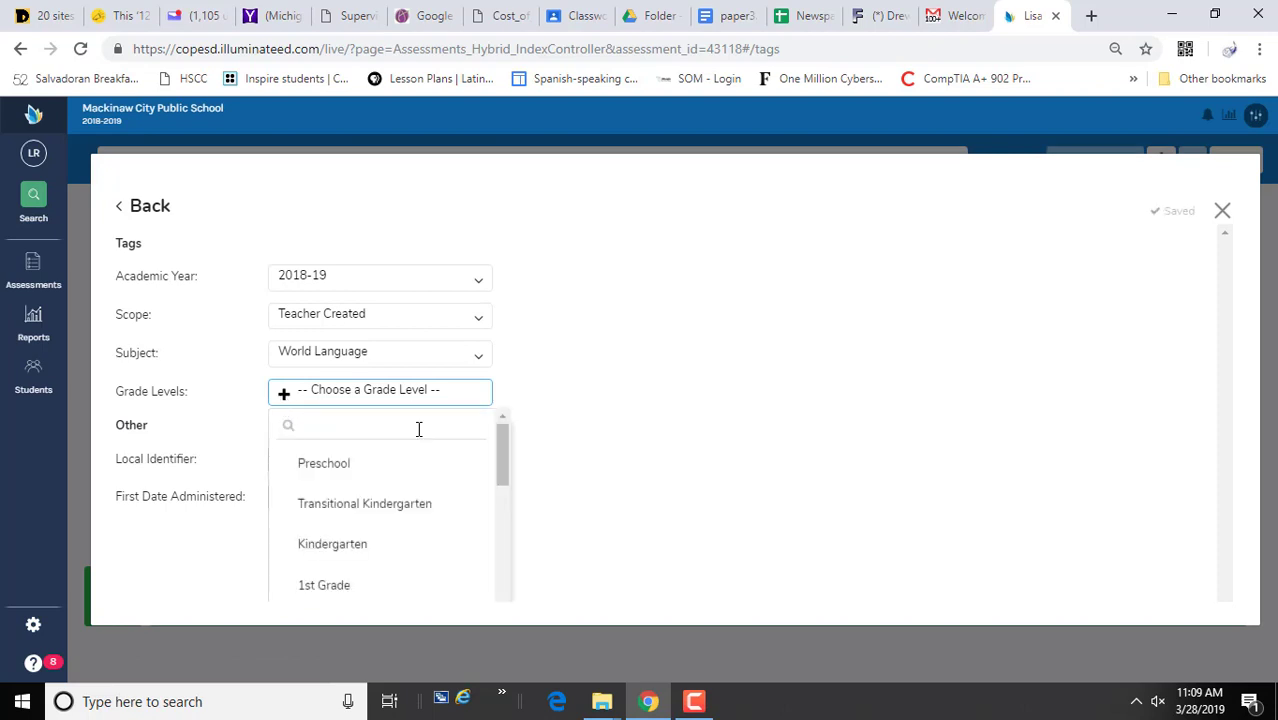
pyautogui.scroll(-4, 330, 470)
pyautogui.click(326, 483)
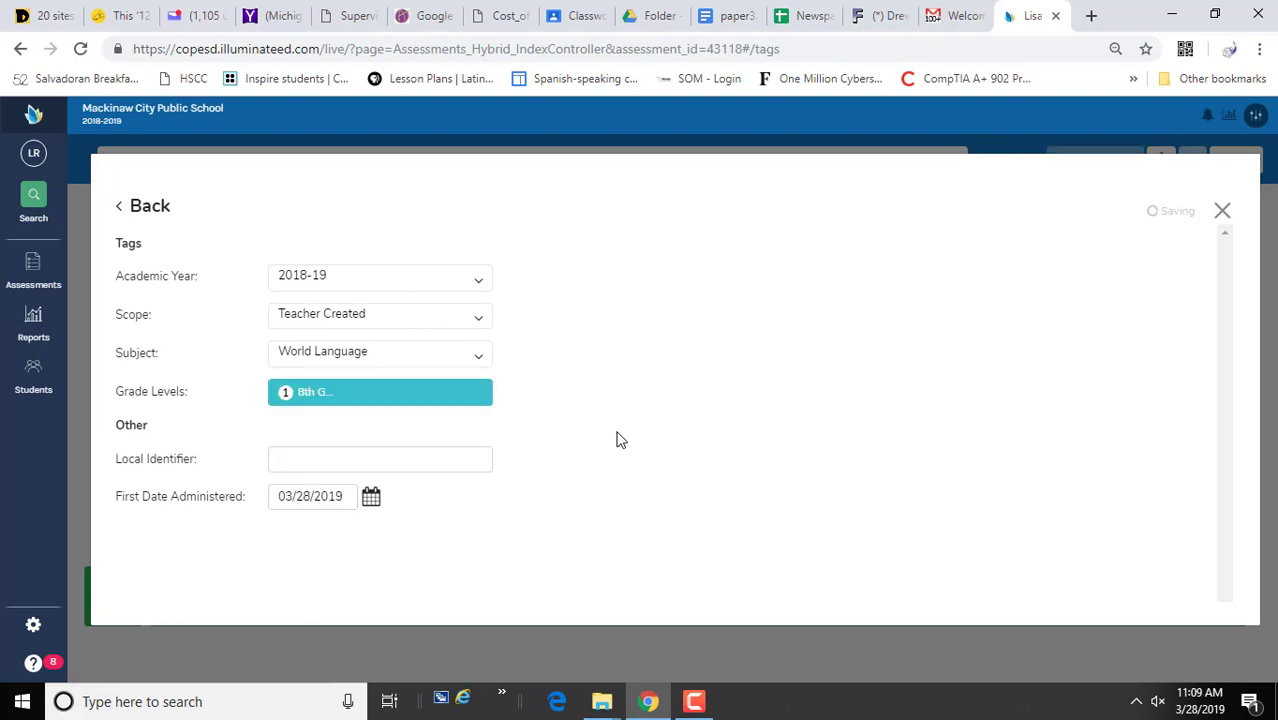
# Enter "sp1" as the local identifier and close the tag settings
pyautogui.click(310, 463)
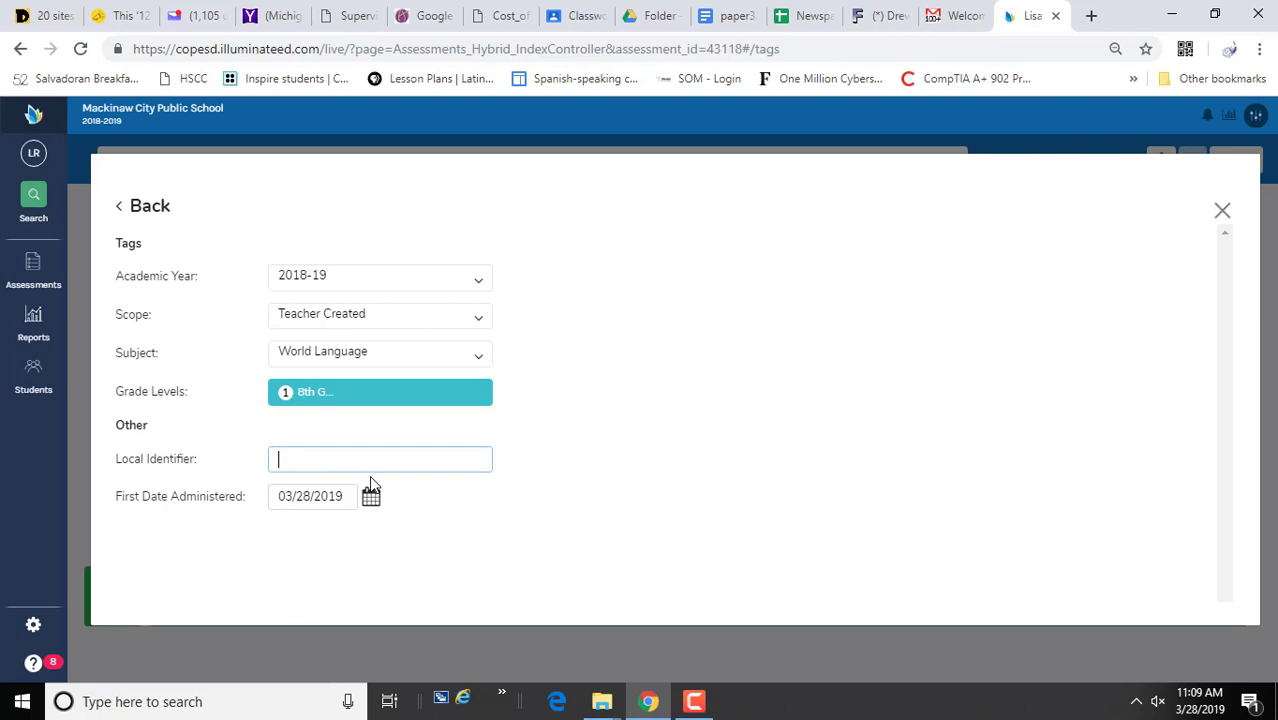
pyautogui.write('sp1')
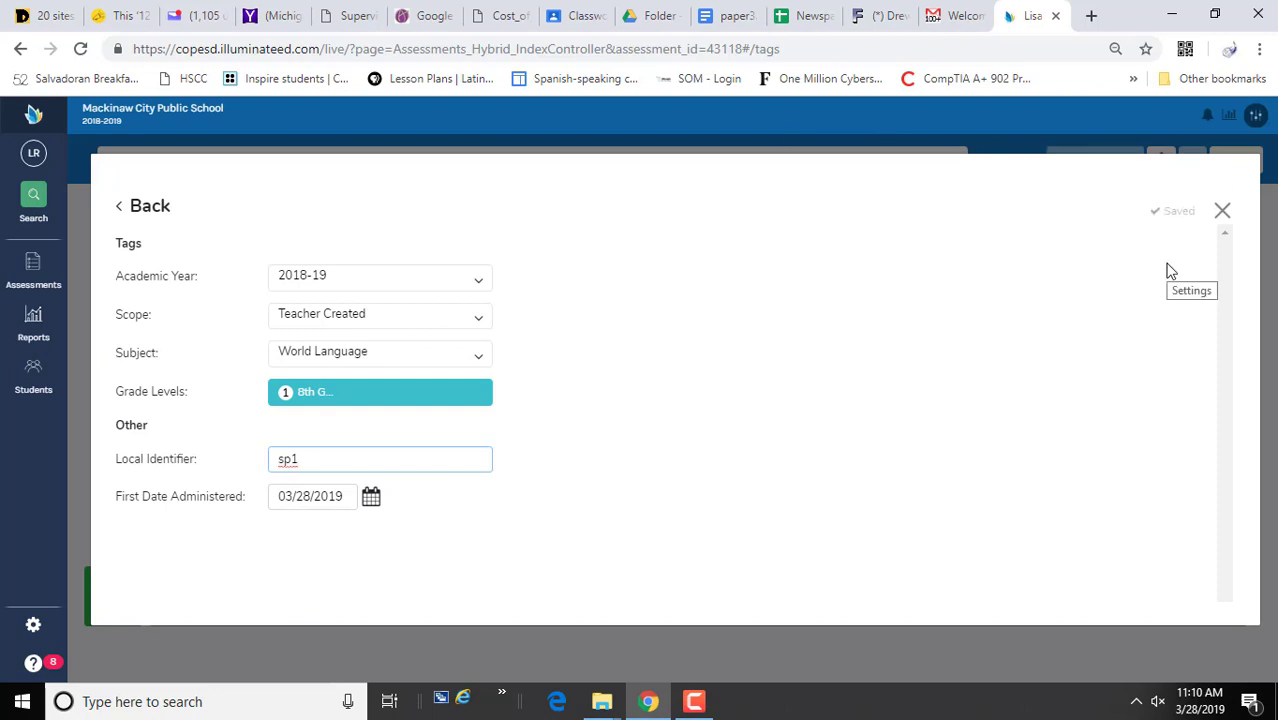
pyautogui.click(1222, 210)
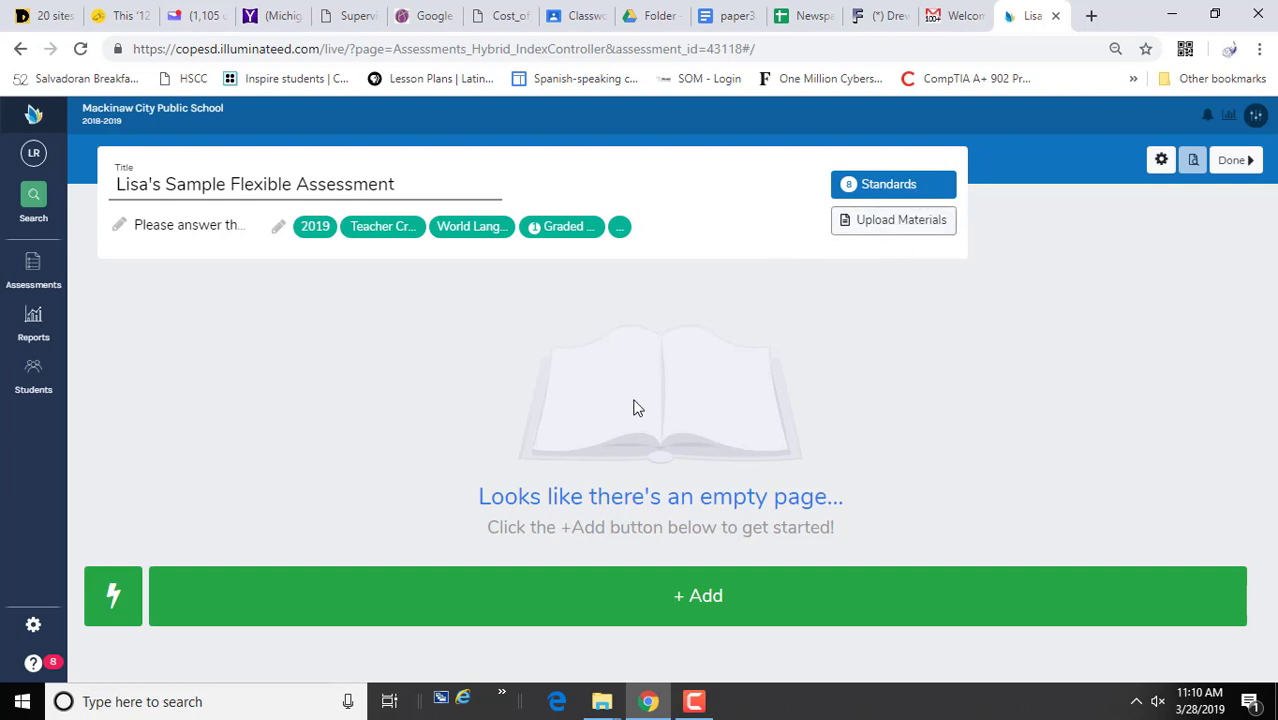
# Open the assessment's standards, then deselect and reselect CF.FL.K-12.1, Communicate in Languages Other Than English
pyautogui.click(851, 190)
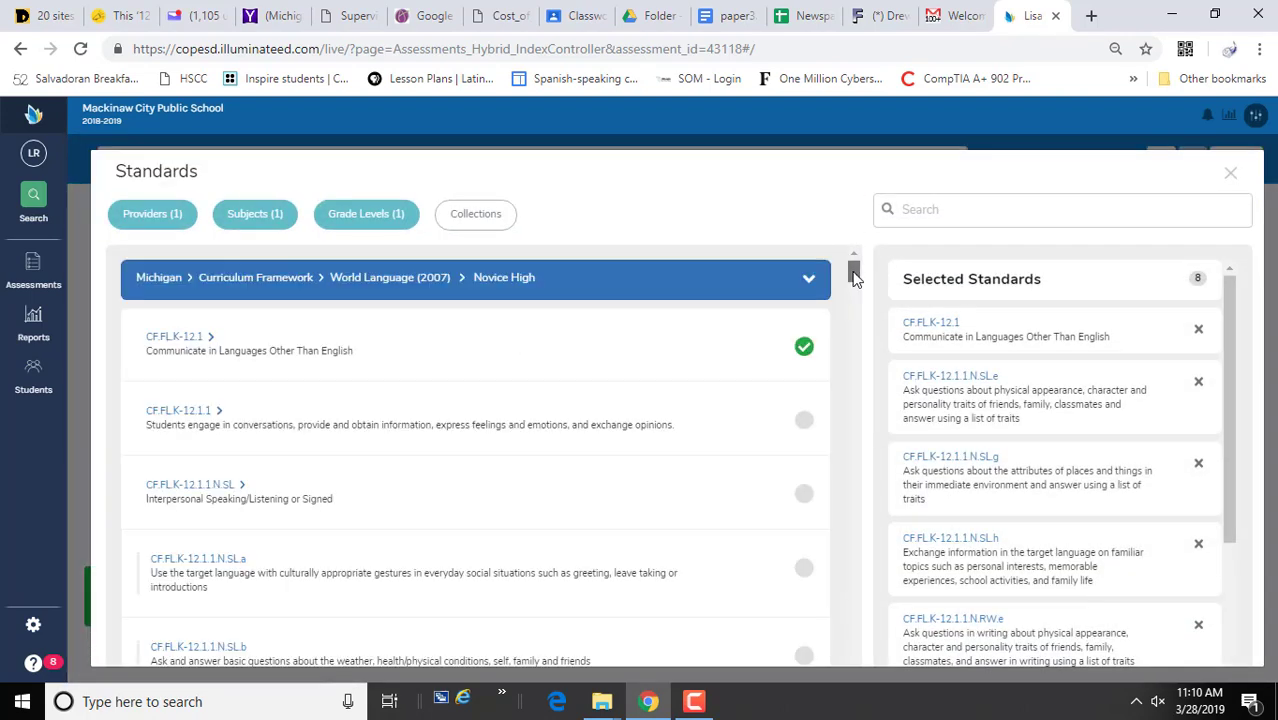
pyautogui.moveTo(855, 277)
pyautogui.mouseDown()
pyautogui.moveTo(848, 518)
pyautogui.moveTo(848, 255)
pyautogui.mouseUp()
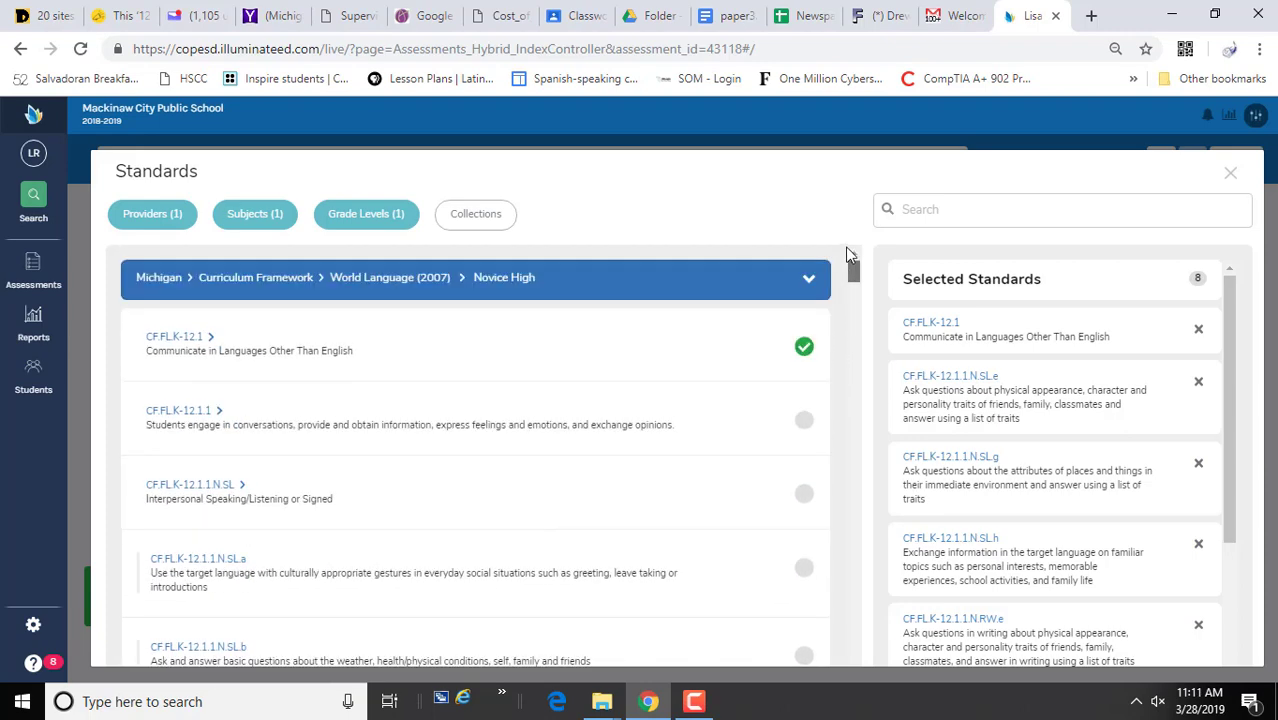
pyautogui.click(804, 350)
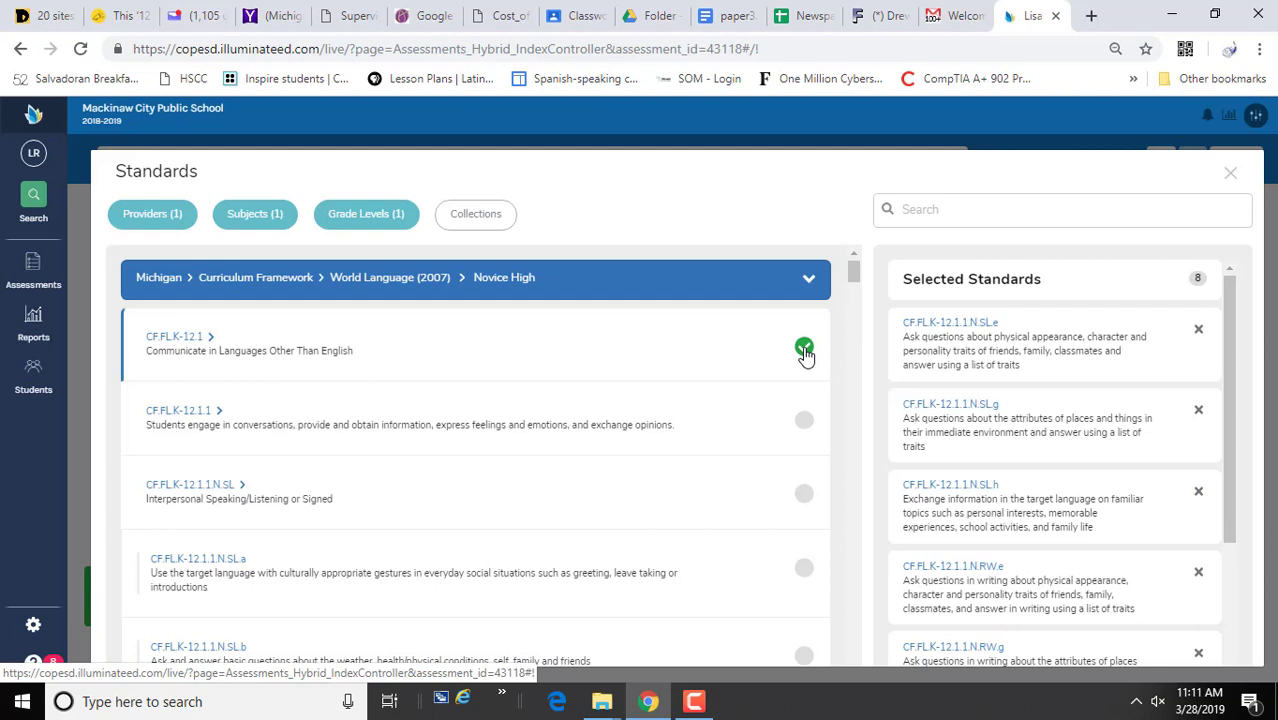
# Examine the provider, subject and grade level filter options available for the standards list
pyautogui.click(152, 217)
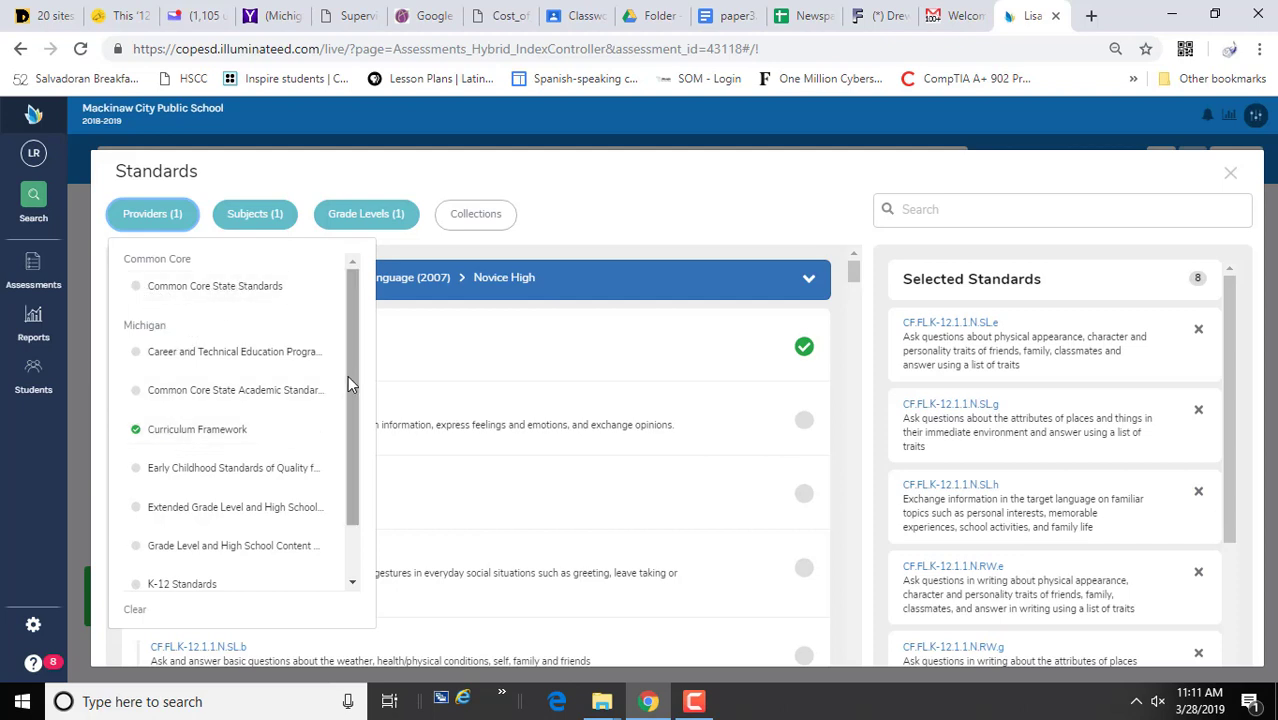
pyautogui.moveTo(352, 378)
pyautogui.mouseDown()
pyautogui.moveTo(355, 448)
pyautogui.moveTo(350, 364)
pyautogui.mouseUp()
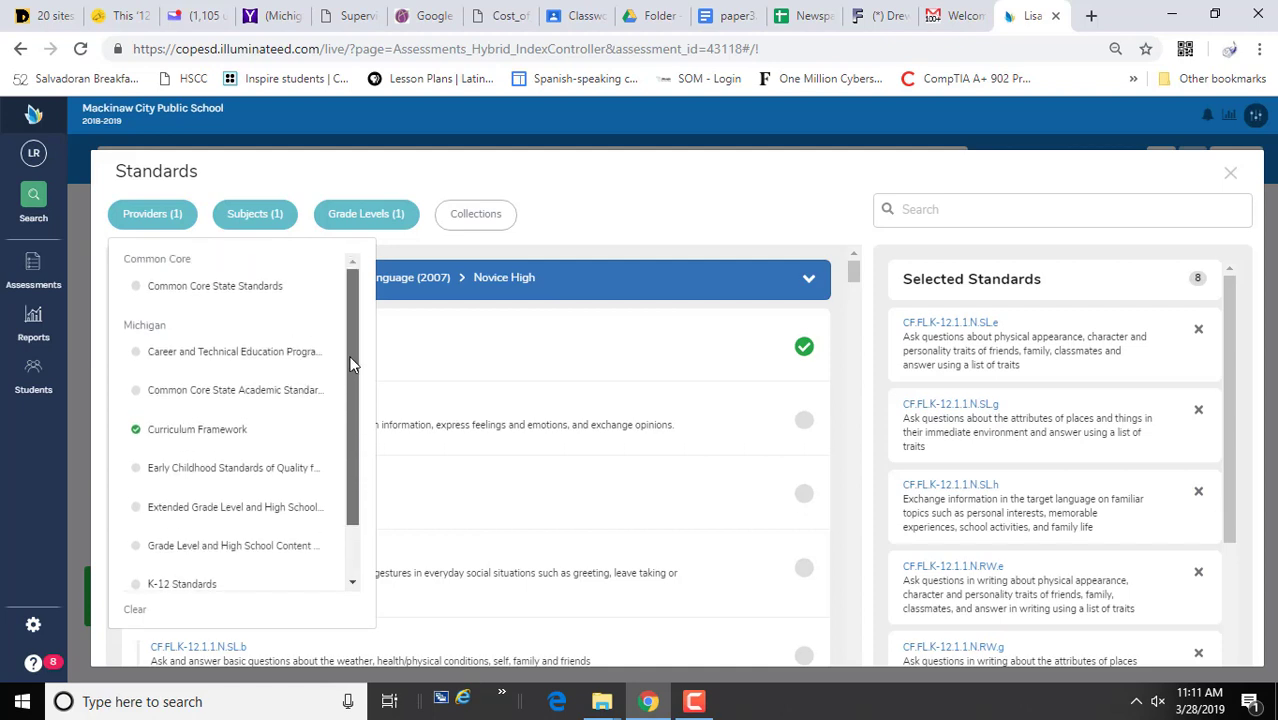
pyautogui.click(257, 216)
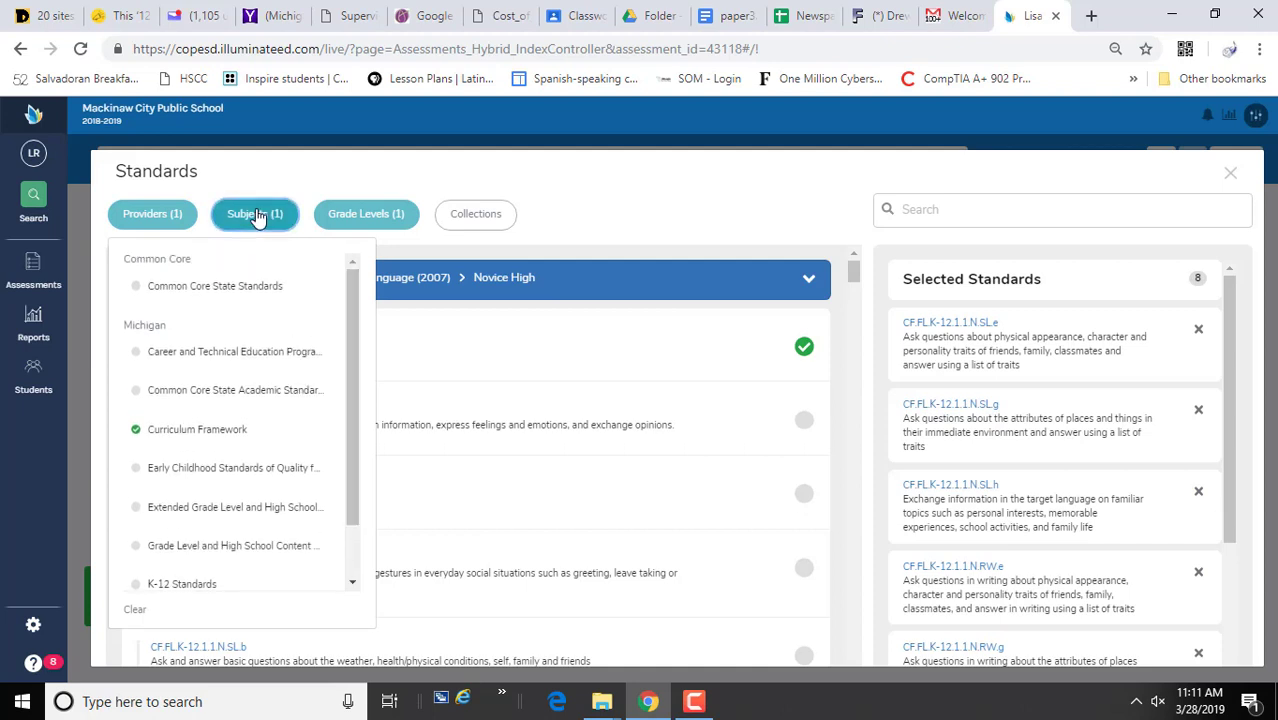
pyautogui.moveTo(457, 337); pyautogui.dragTo(483, 305)
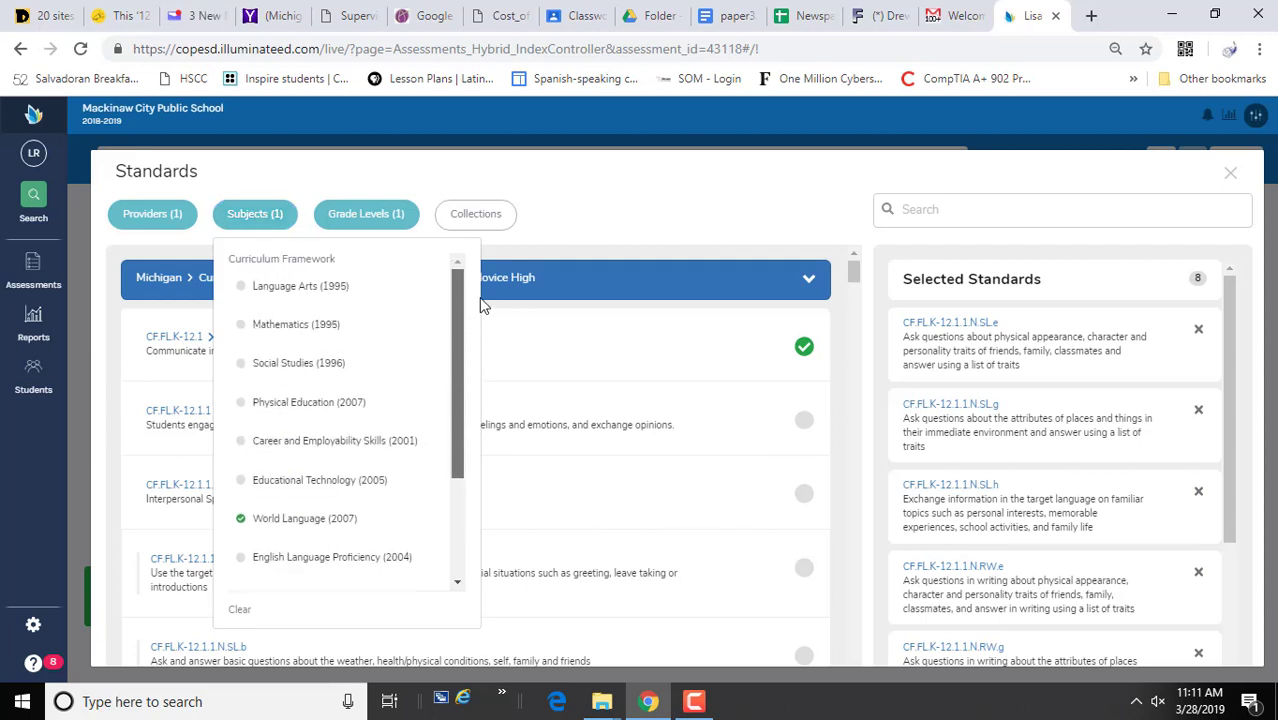
pyautogui.click(385, 218)
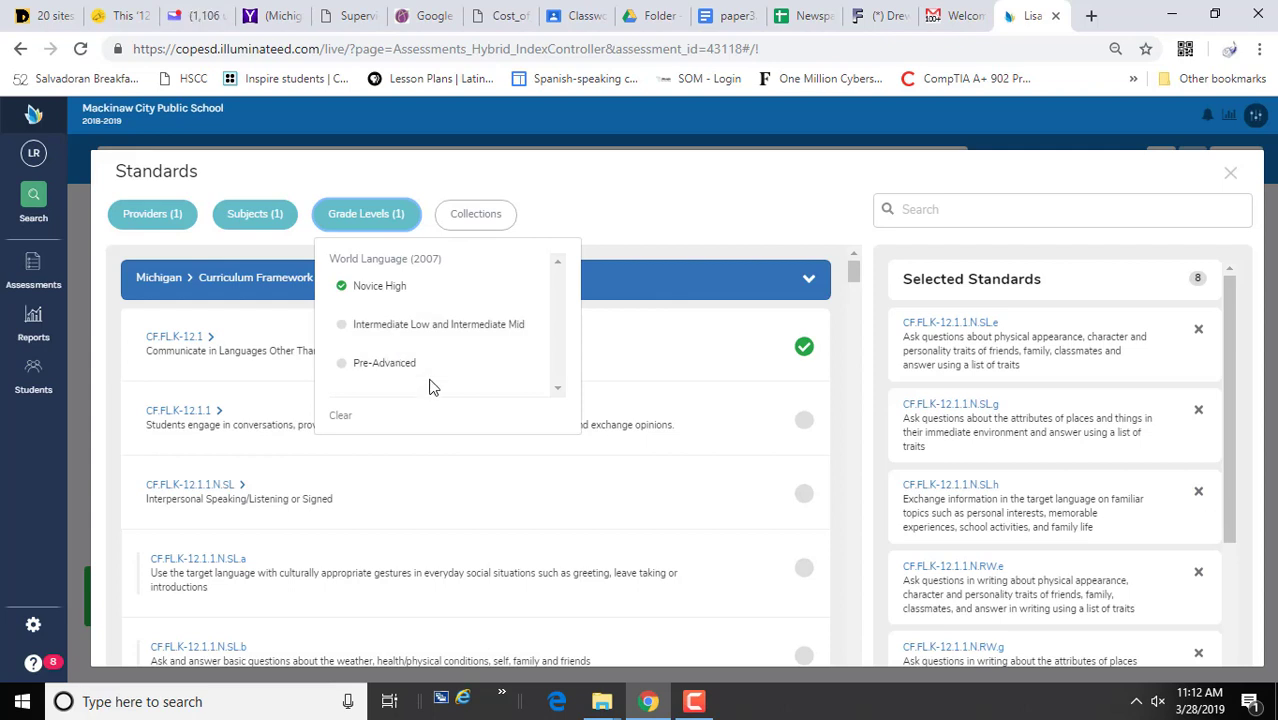
# Review the provider filter options again and look through the list of selected standards
pyautogui.click(366, 181)
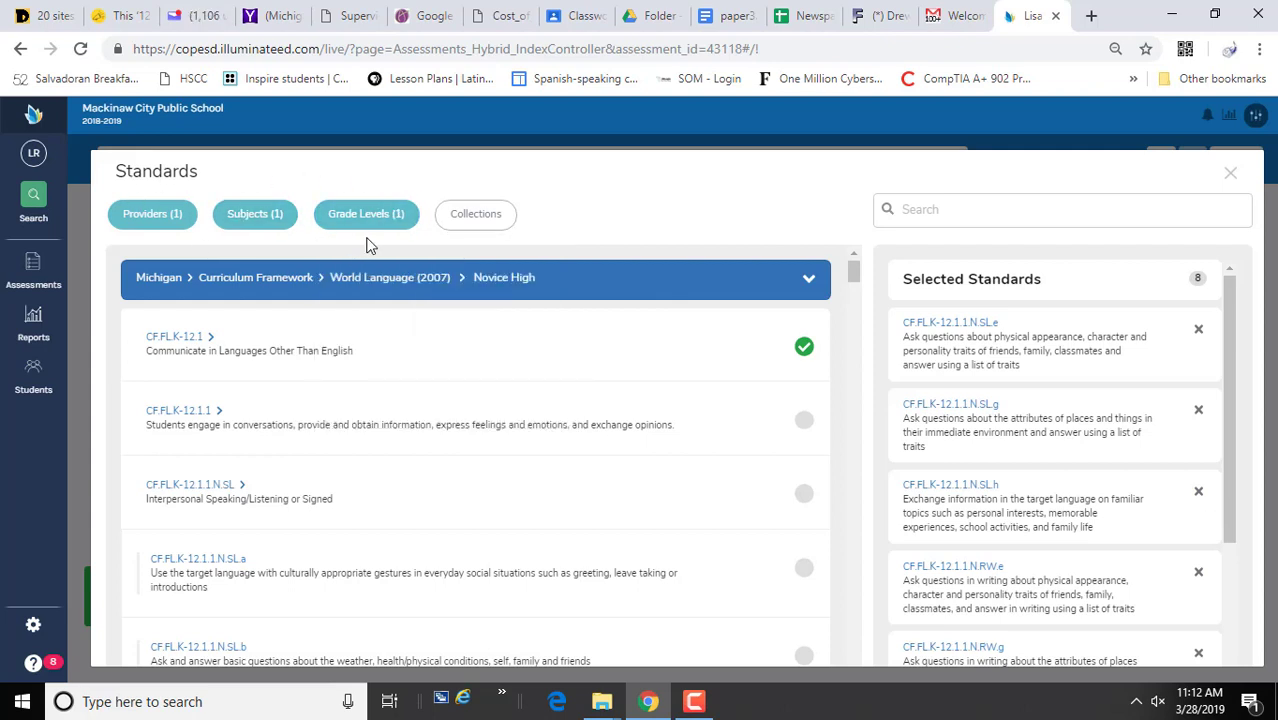
pyautogui.click(1058, 207)
pyautogui.click(155, 214)
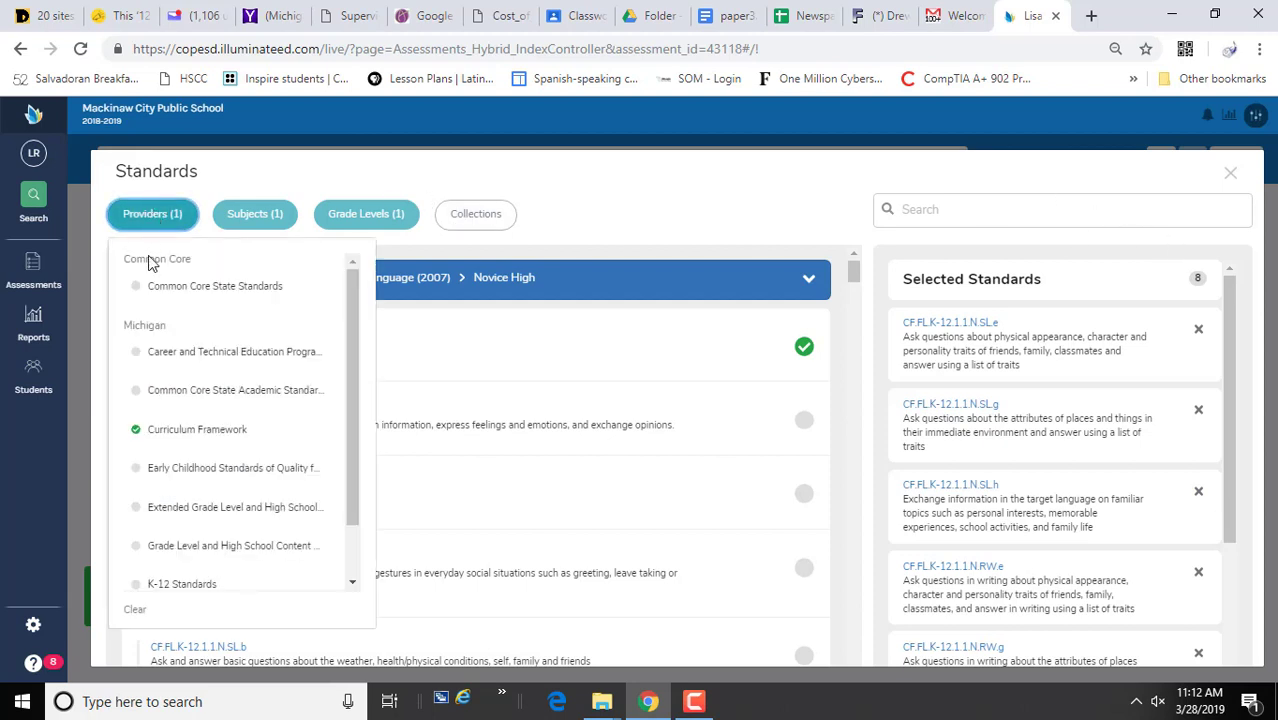
pyautogui.click(952, 209)
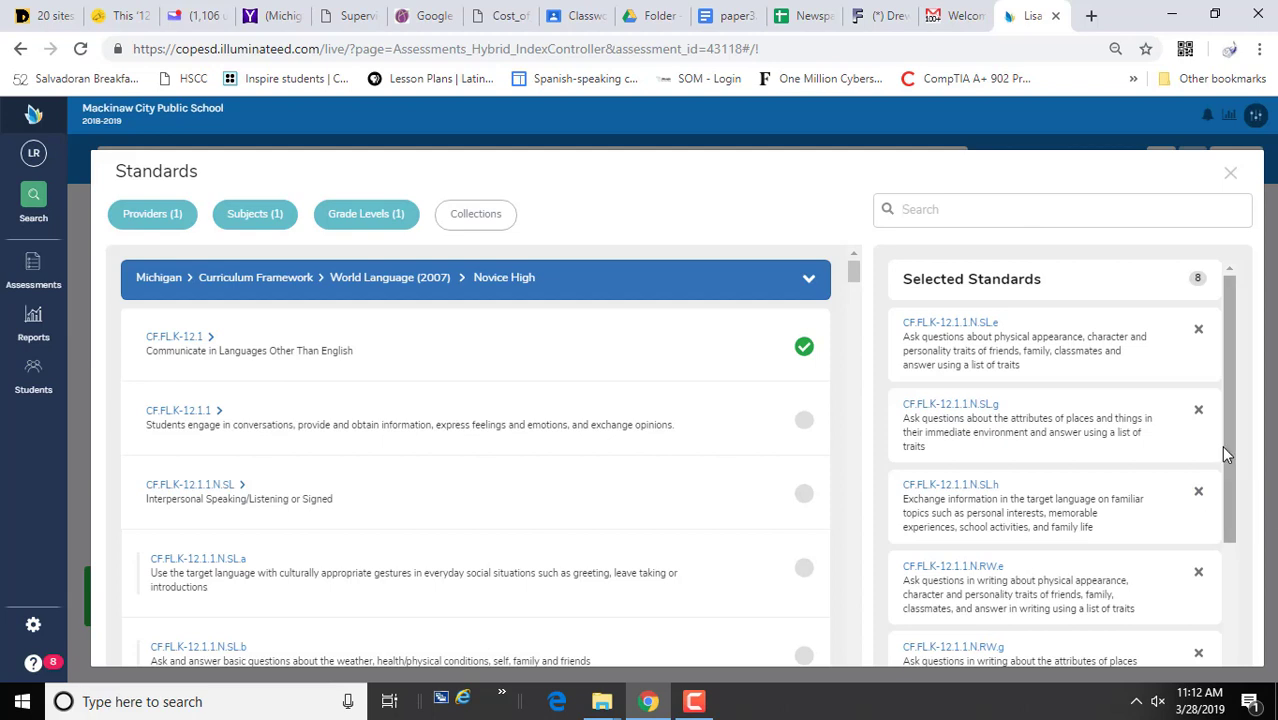
pyautogui.moveTo(1241, 414); pyautogui.dragTo(1255, 525)
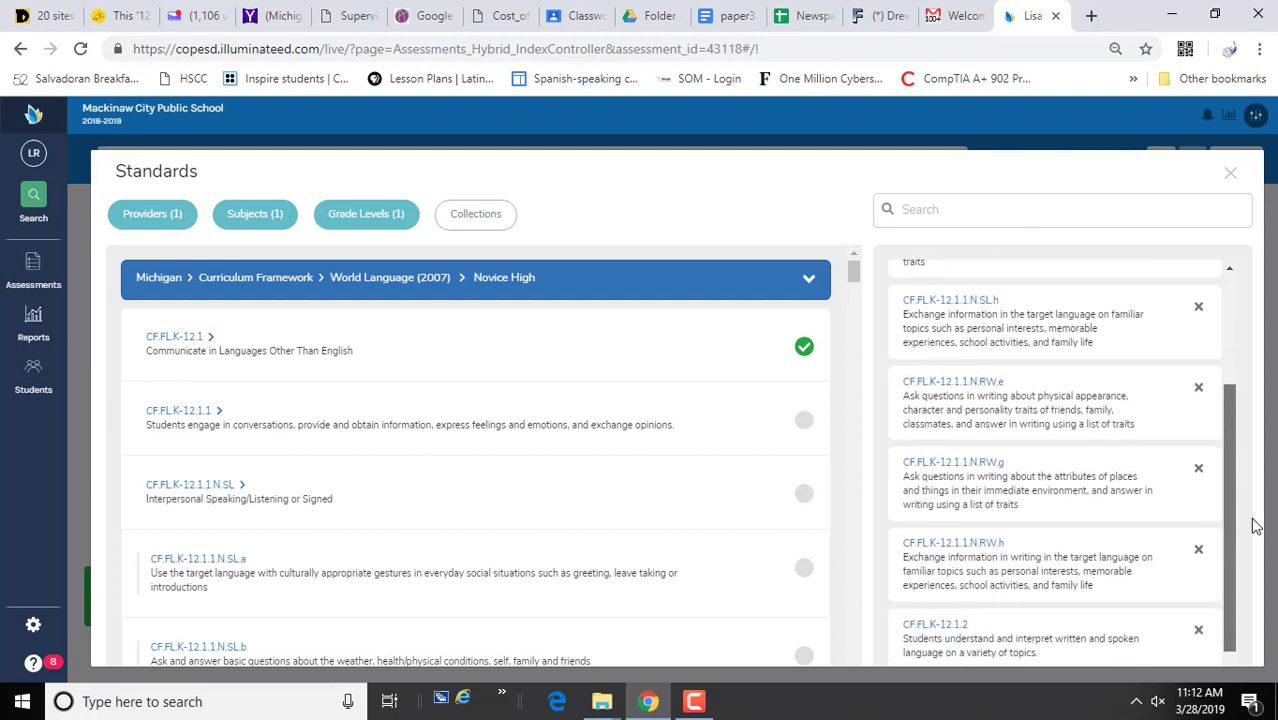
# Select and then deselect standard CF.FL.K-12.1.1, and close the assessment's standards
pyautogui.click(805, 422)
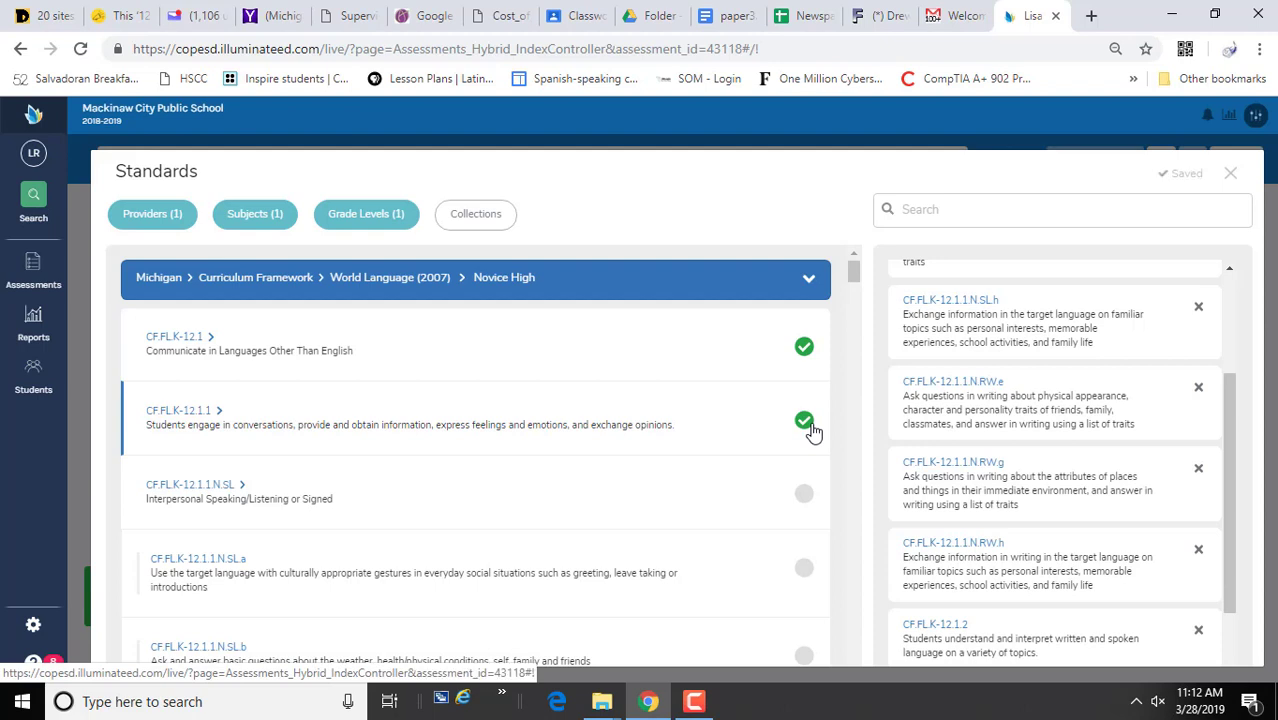
pyautogui.click(812, 424)
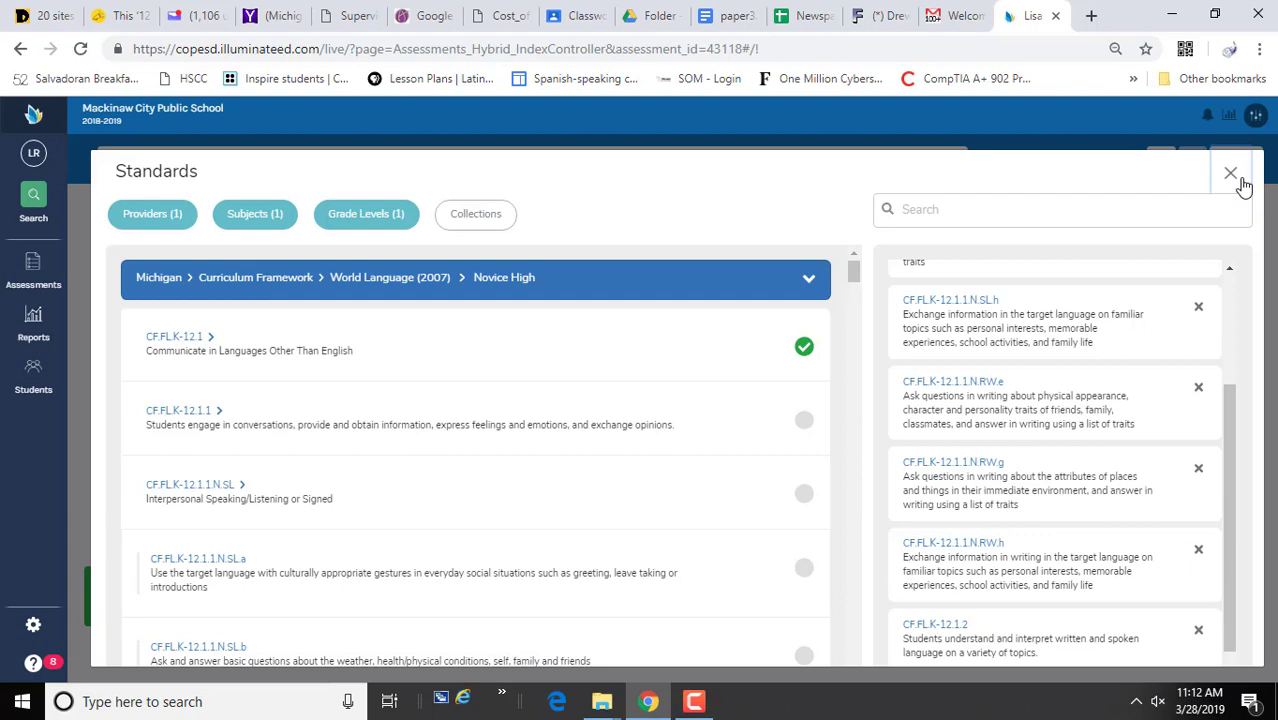
pyautogui.click(1231, 174)
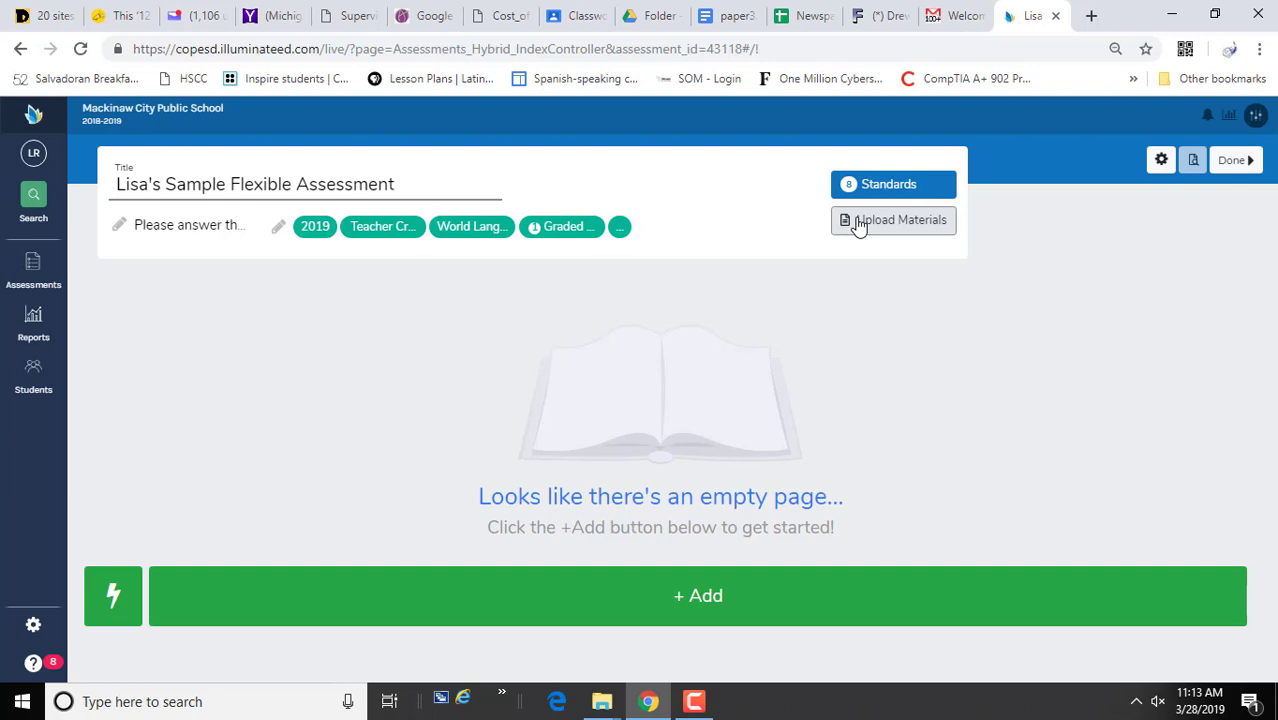
# Launch Word 2016 and open the recent document "sp2 quiz capitulo 5 vocabulario 2 2019.docx"
pyautogui.click(247, 708)
pyautogui.write('word')
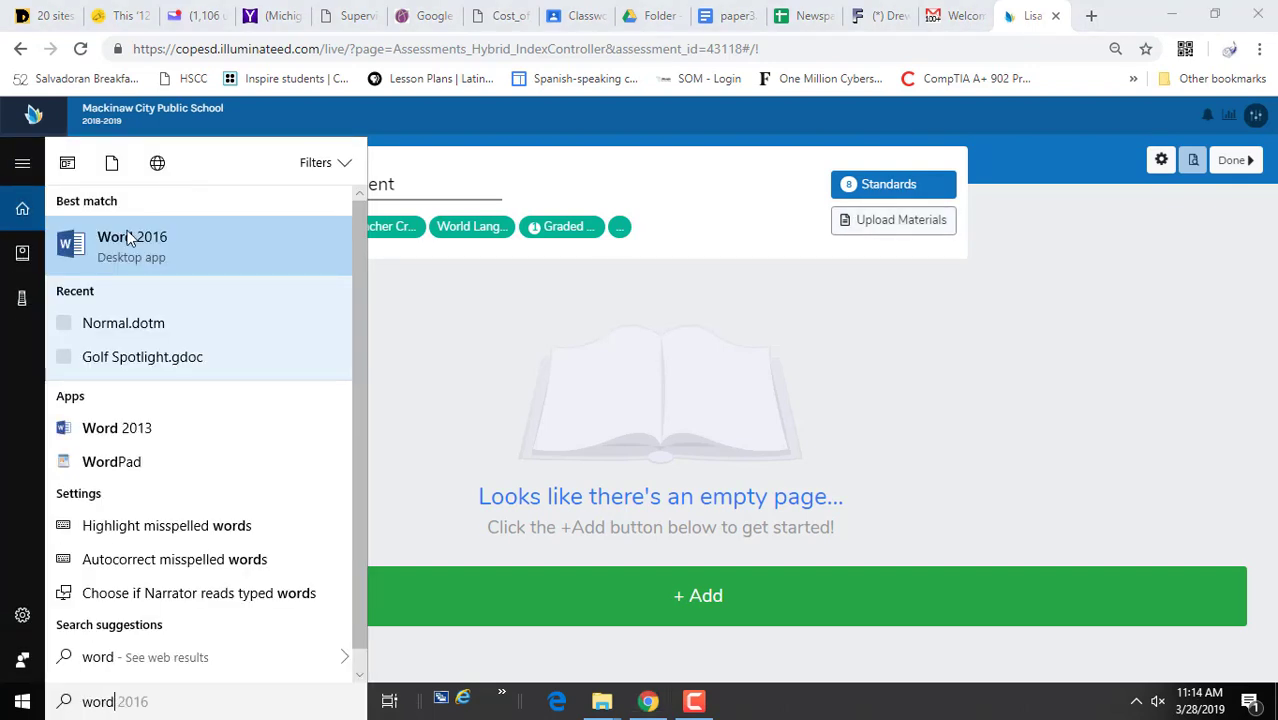
pyautogui.click(128, 240)
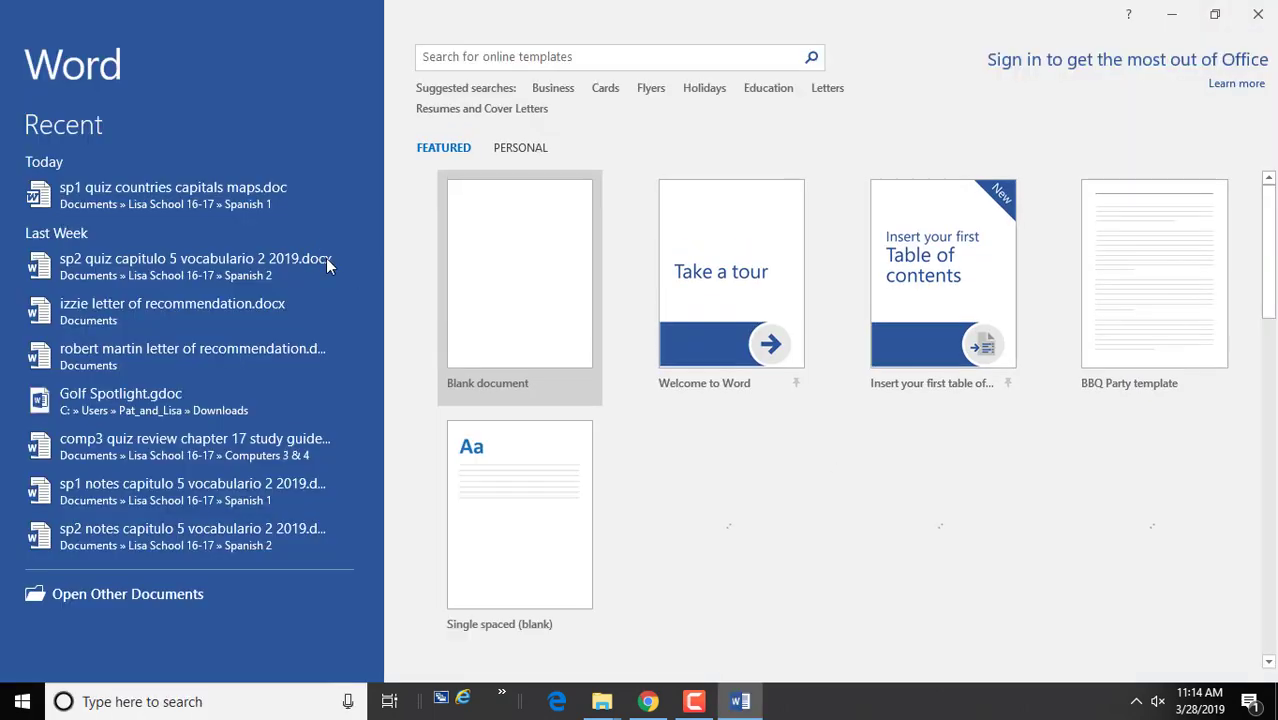
pyautogui.click(248, 266)
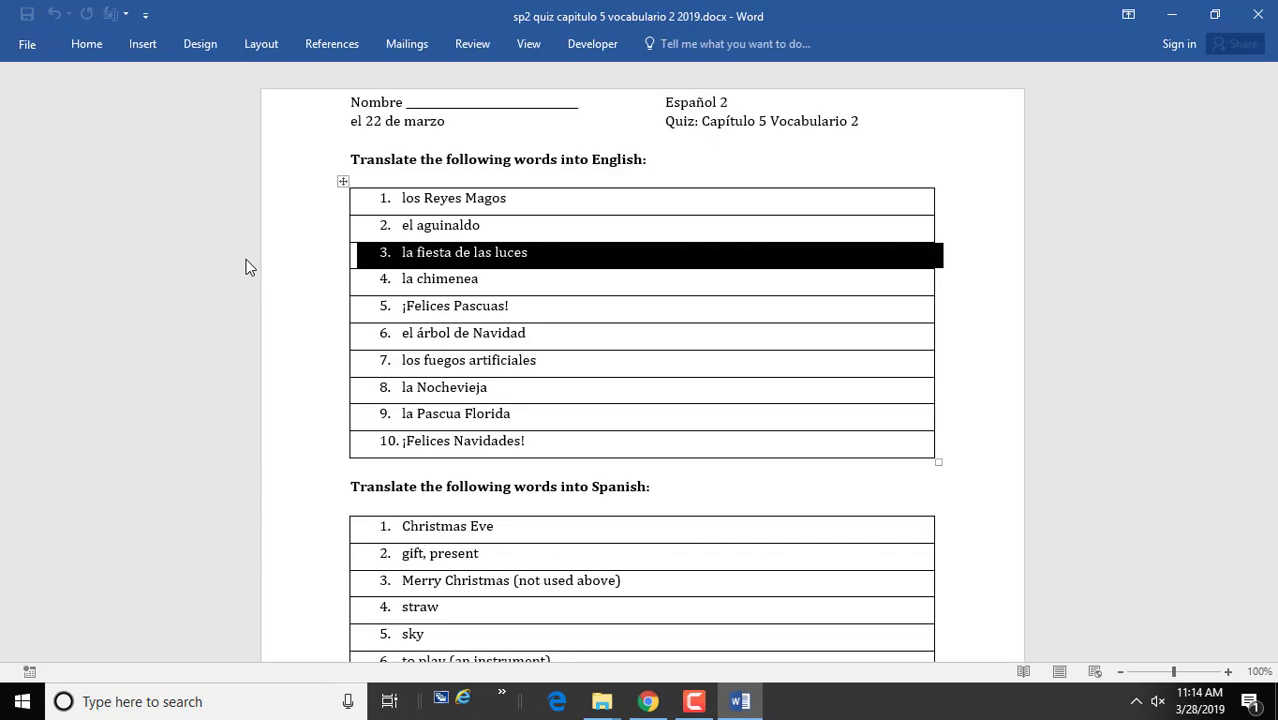
# Save a copy of the quiz document as a PDF in the Spanish 2 folder
pyautogui.click(30, 46)
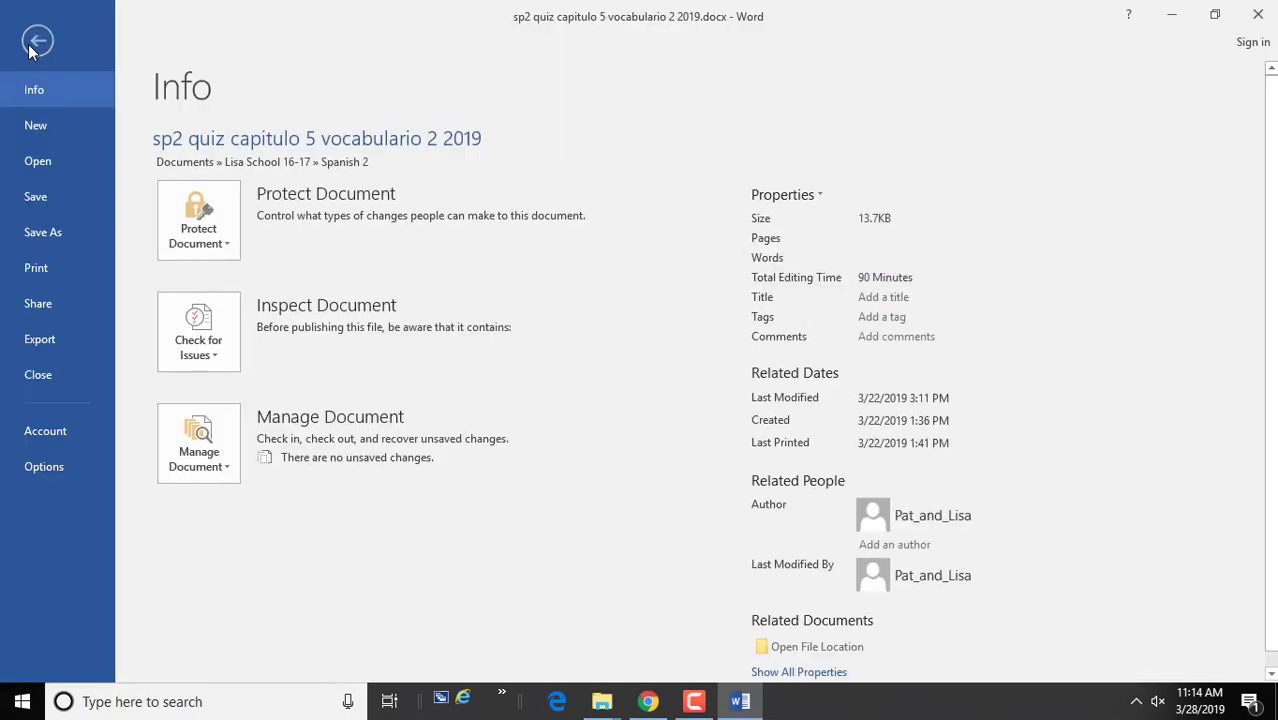
pyautogui.click(36, 233)
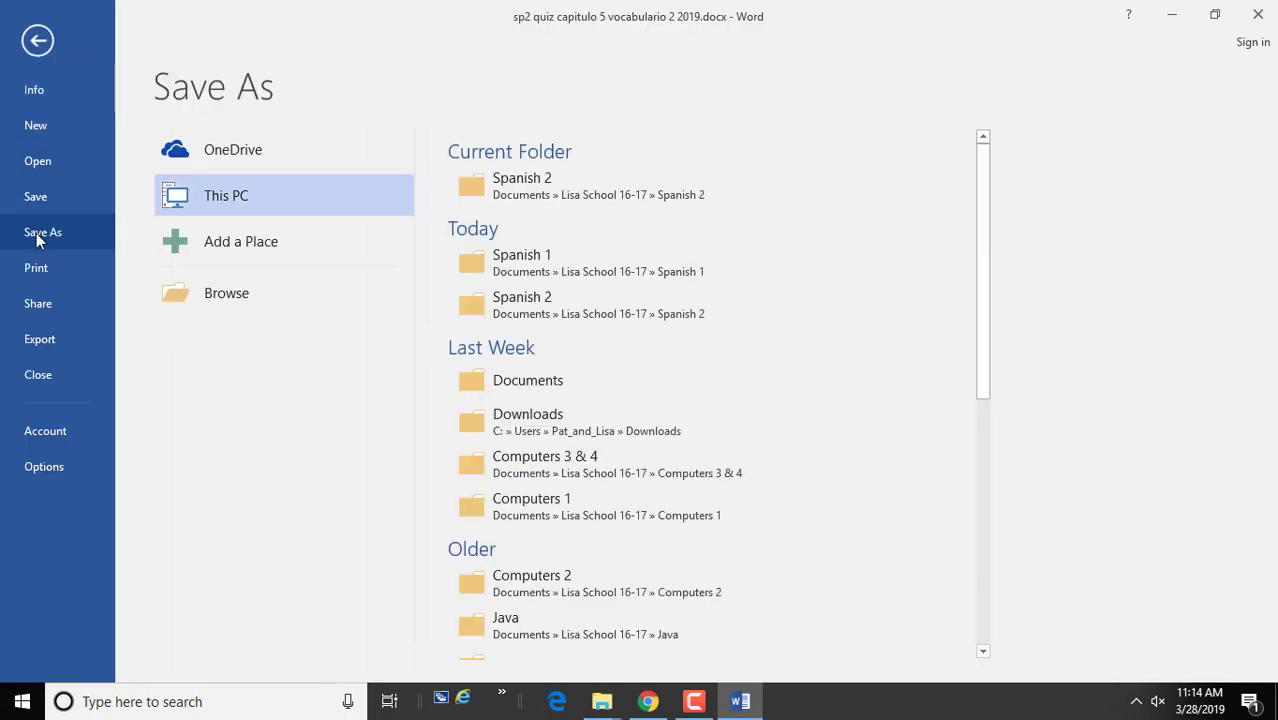
pyautogui.click(621, 197)
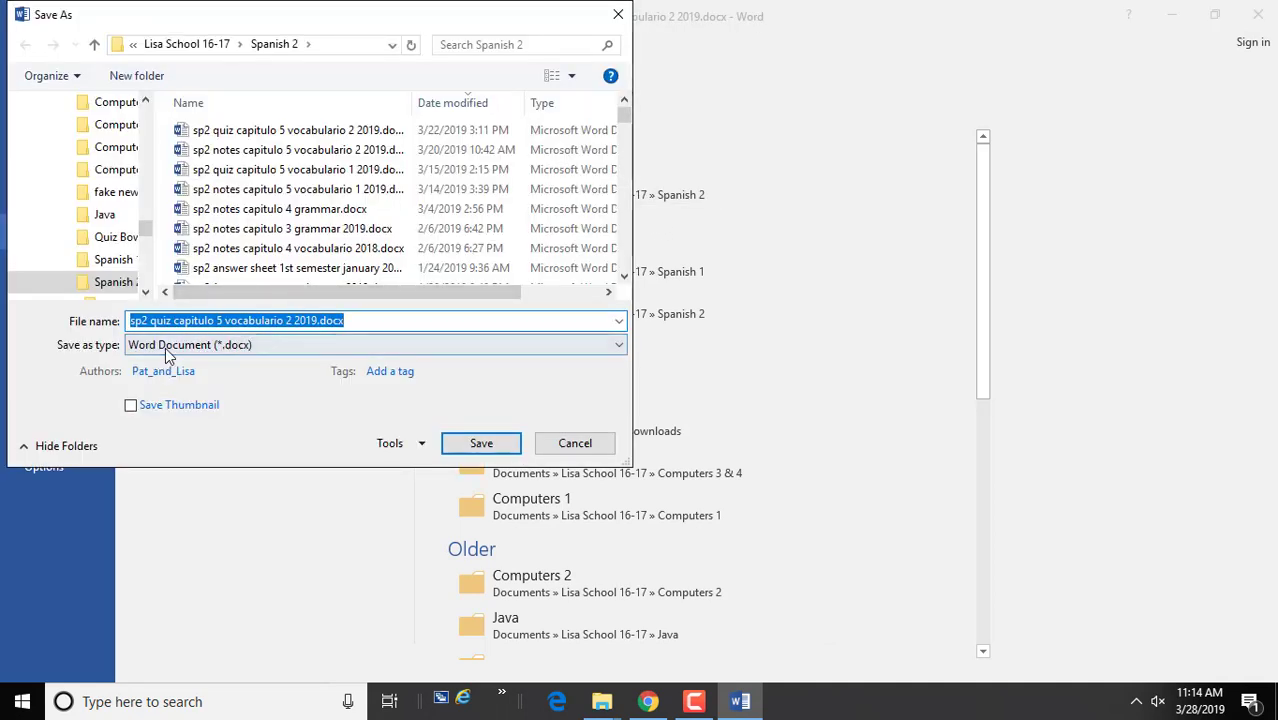
pyautogui.click(165, 347)
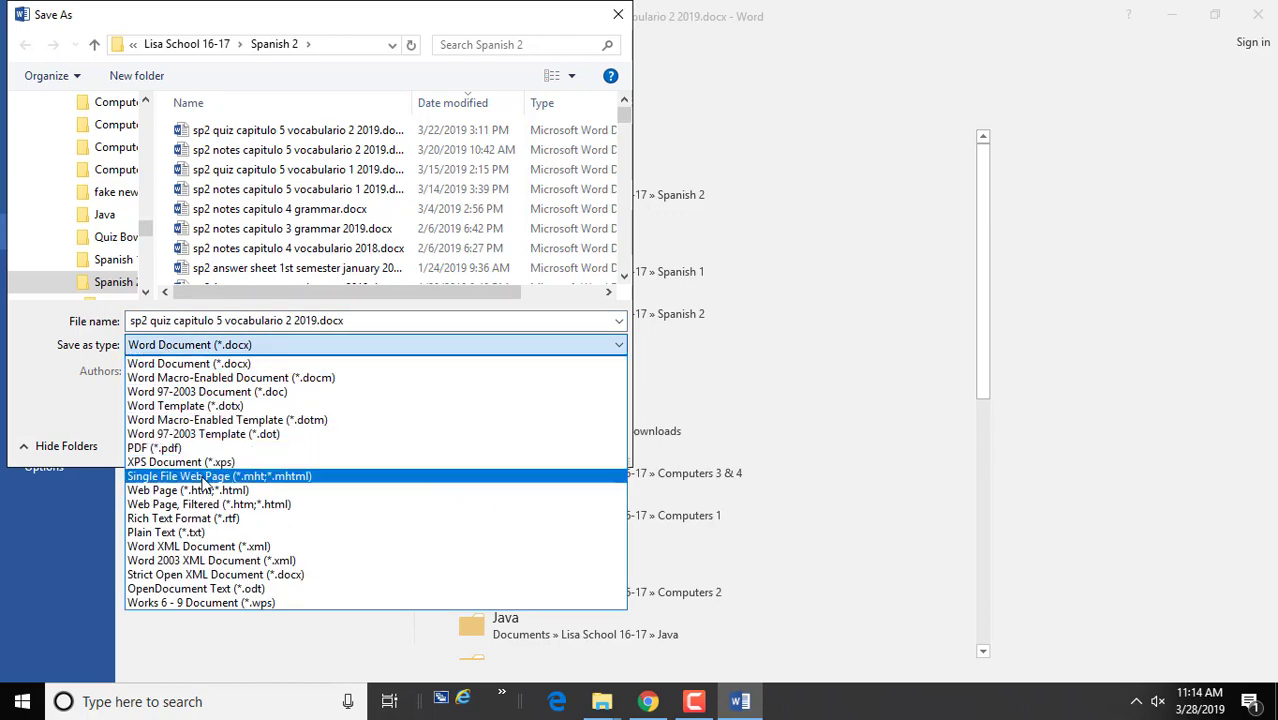
pyautogui.click(172, 448)
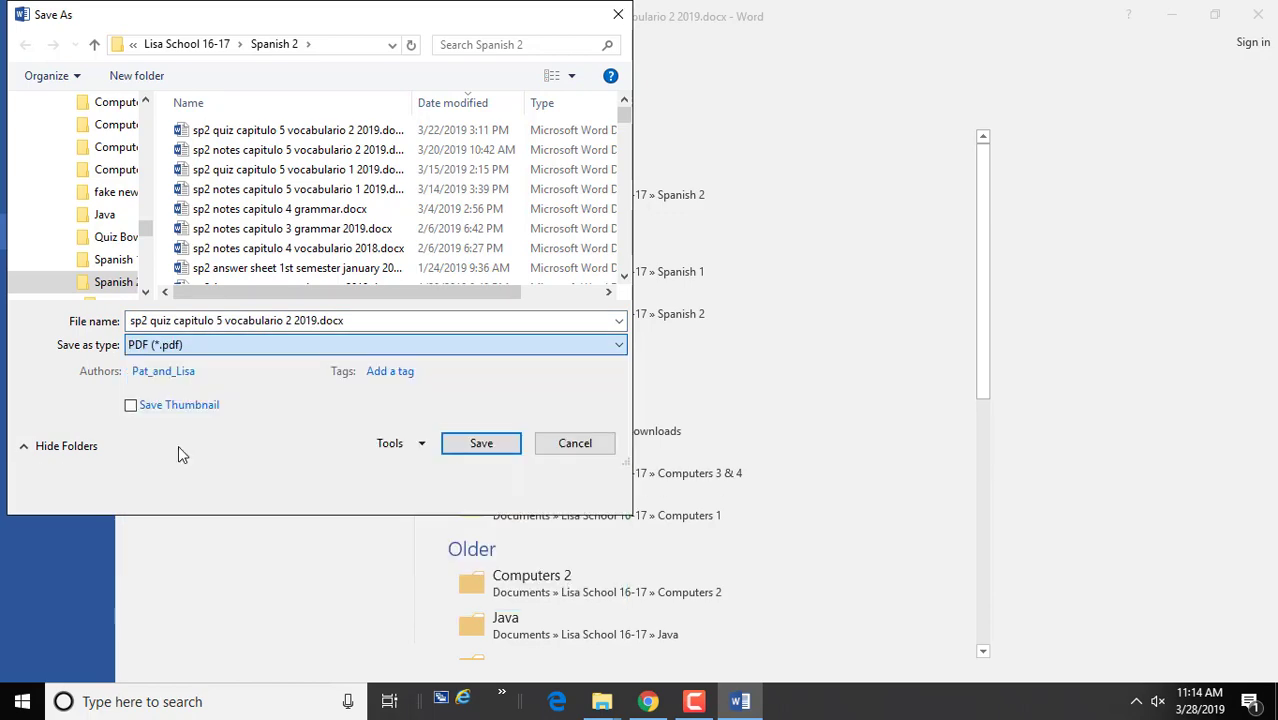
pyautogui.click(466, 494)
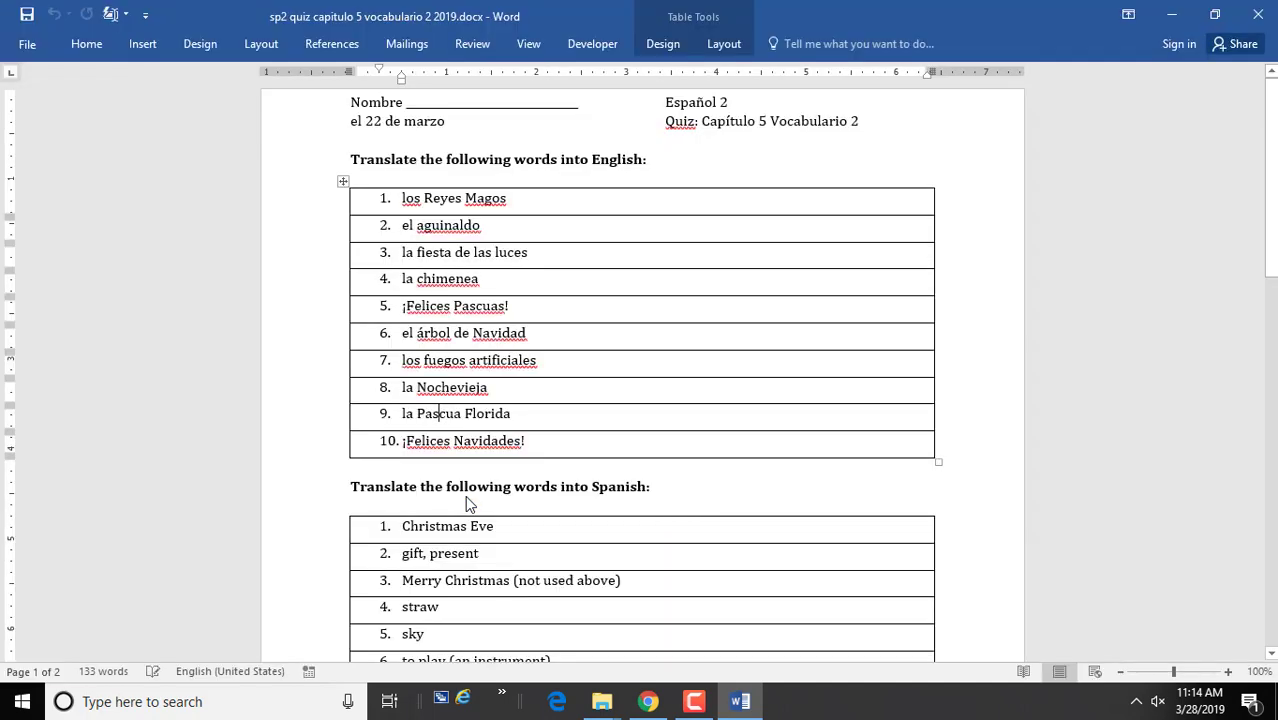
# Switch to Chrome, examine the download formats for the Google Doc paper3.22.19, including PDF, and return to the Illuminate assessment
pyautogui.click(652, 704)
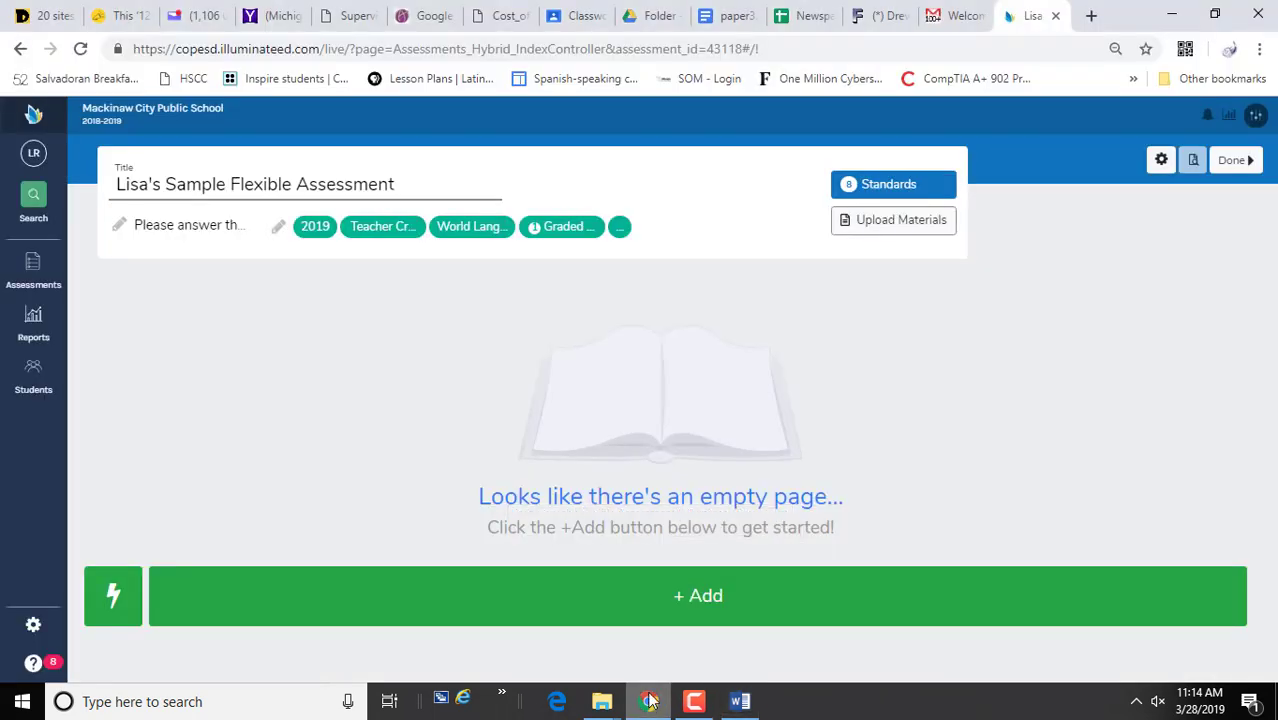
pyautogui.click(728, 18)
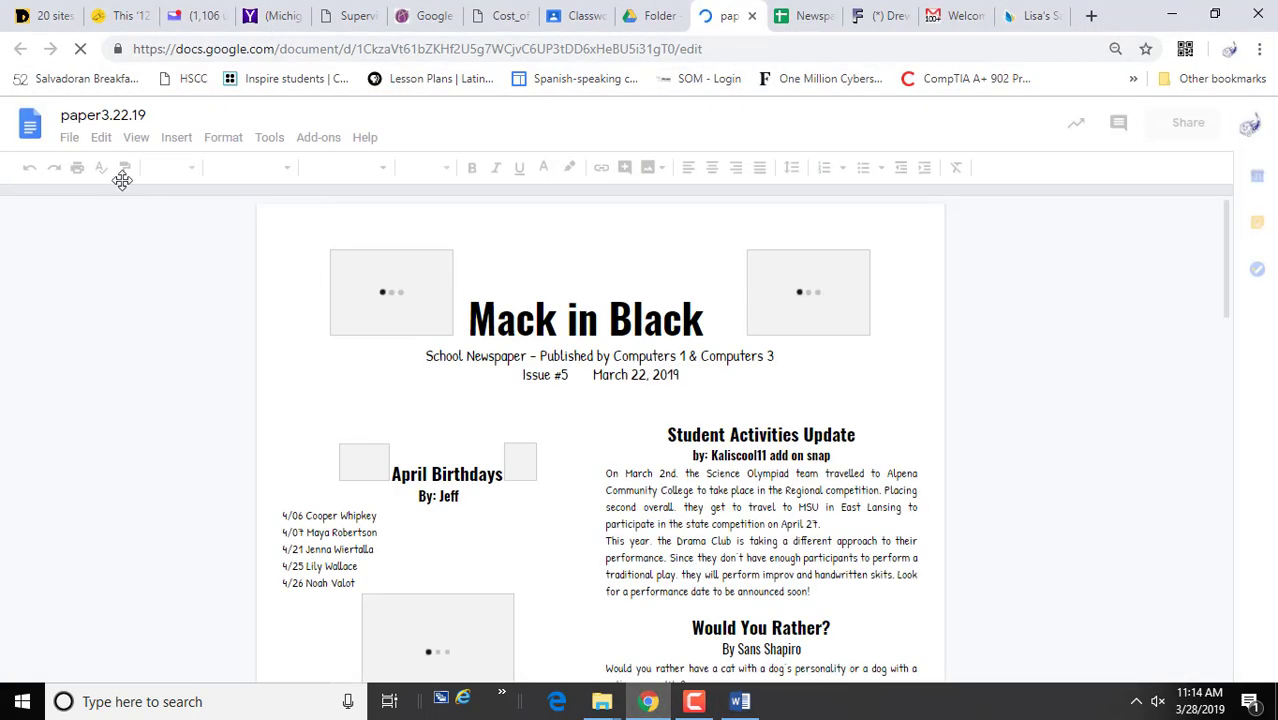
pyautogui.click(69, 140)
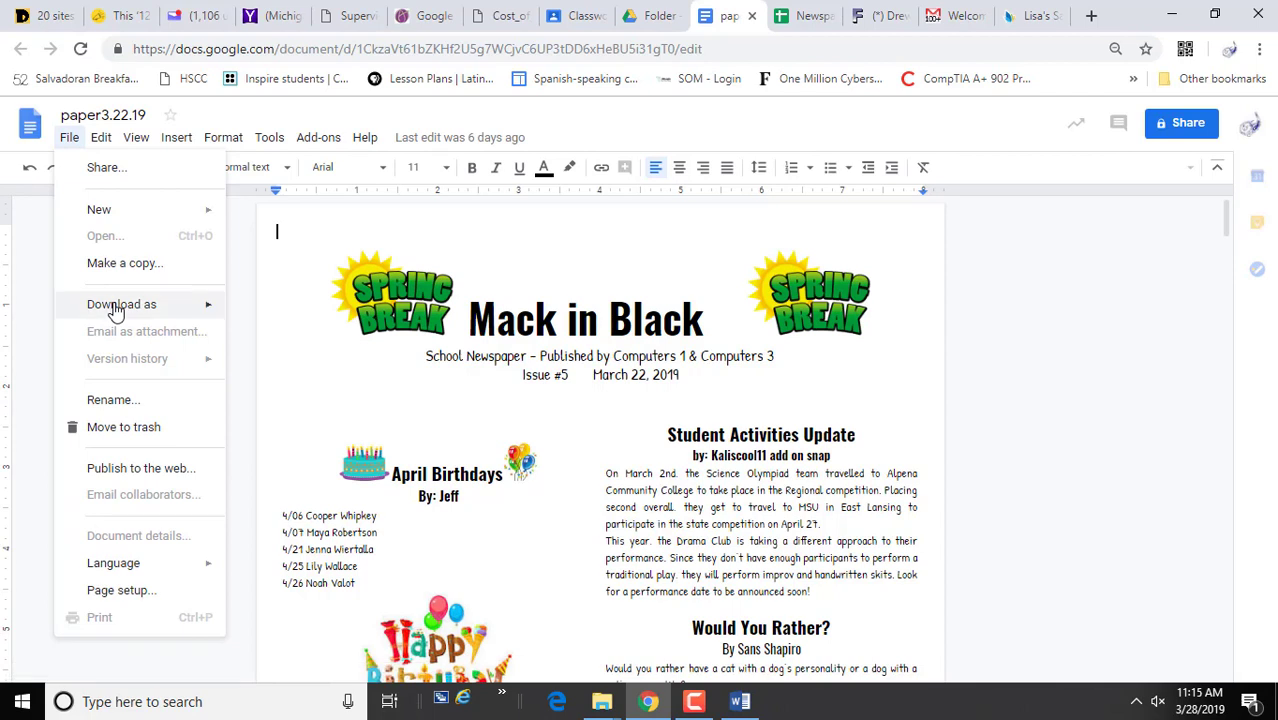
pyautogui.moveTo(117, 308)
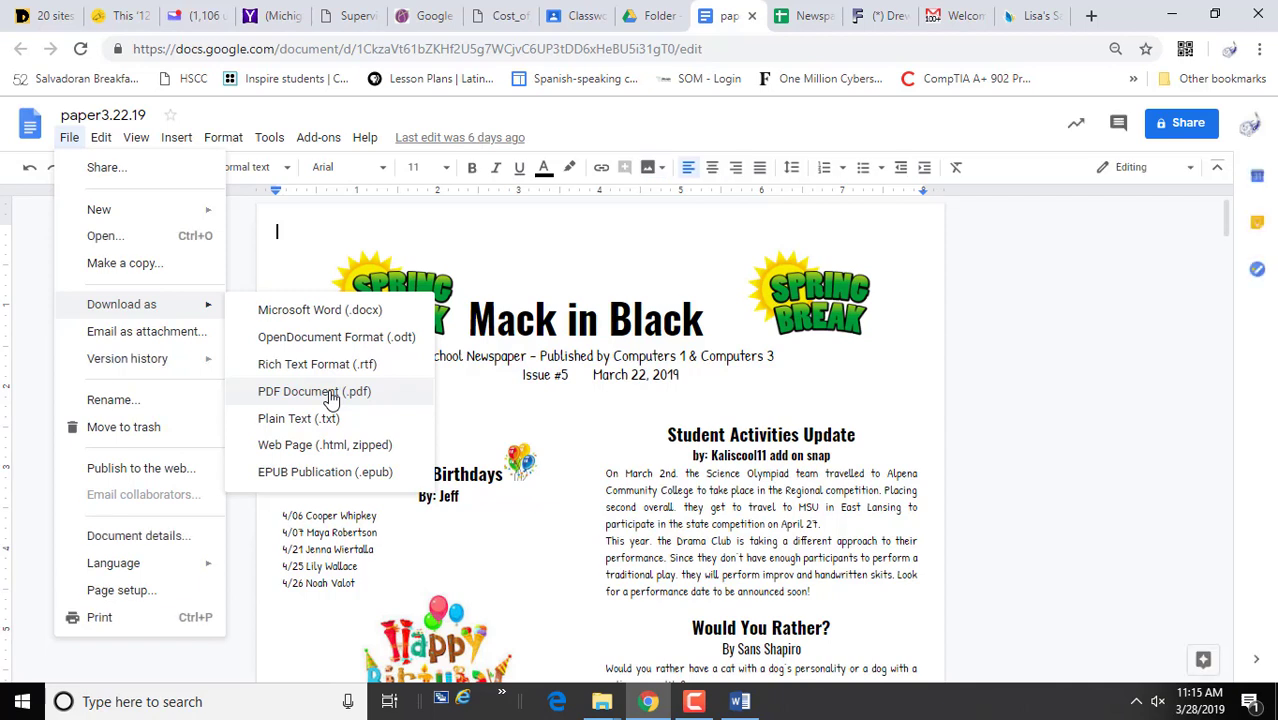
pyautogui.click(1027, 18)
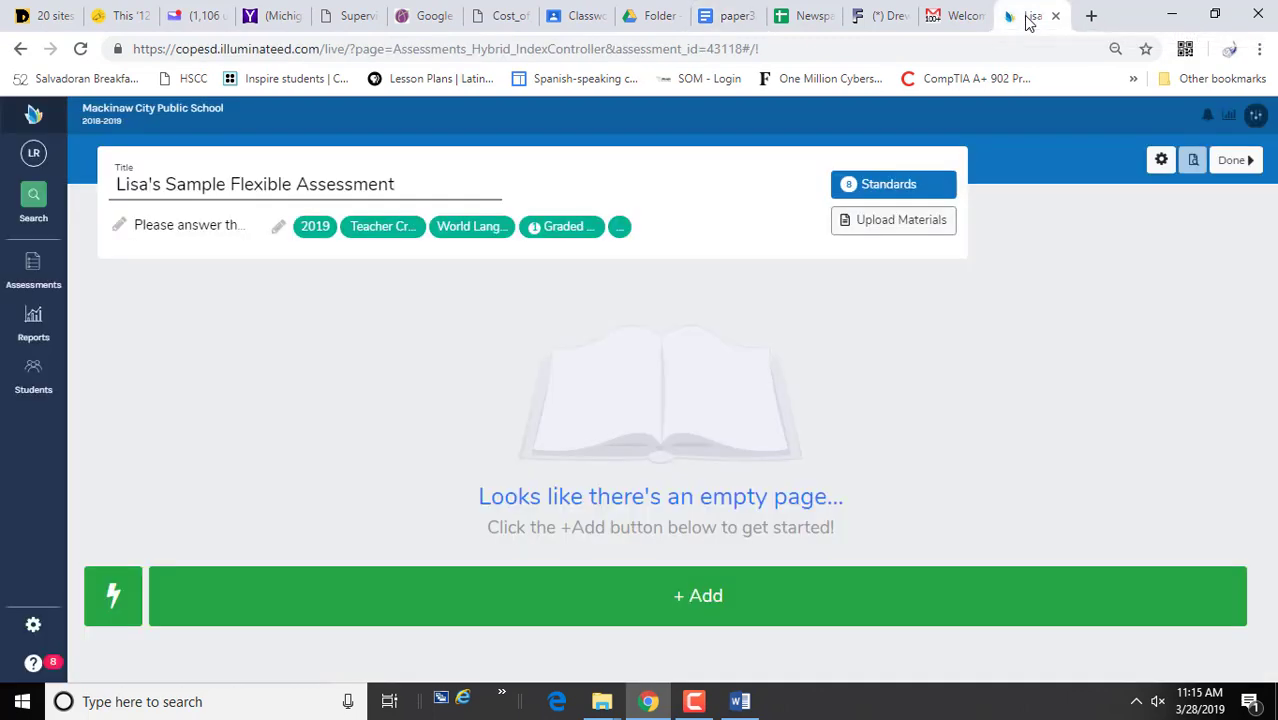
# Upload sp1quiz.pdf from the Spanish 1 folder to the assessment's materials, and try to preview it
pyautogui.click(882, 229)
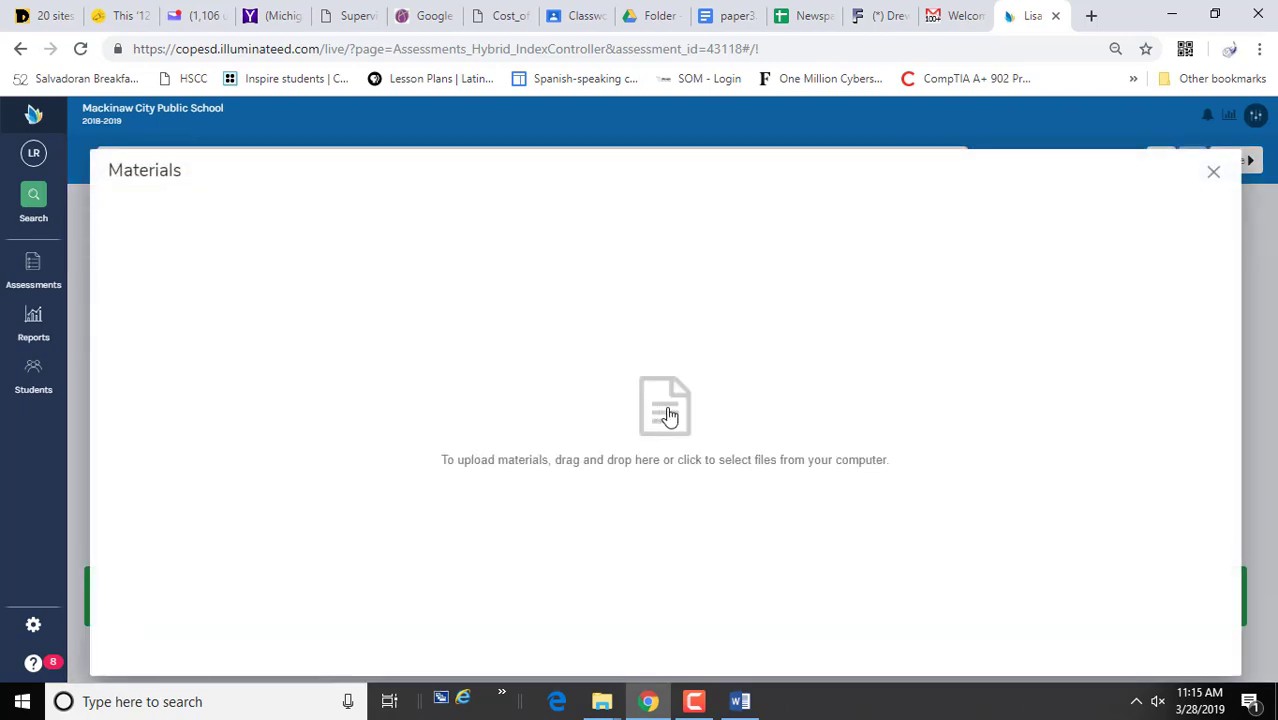
pyautogui.click(668, 415)
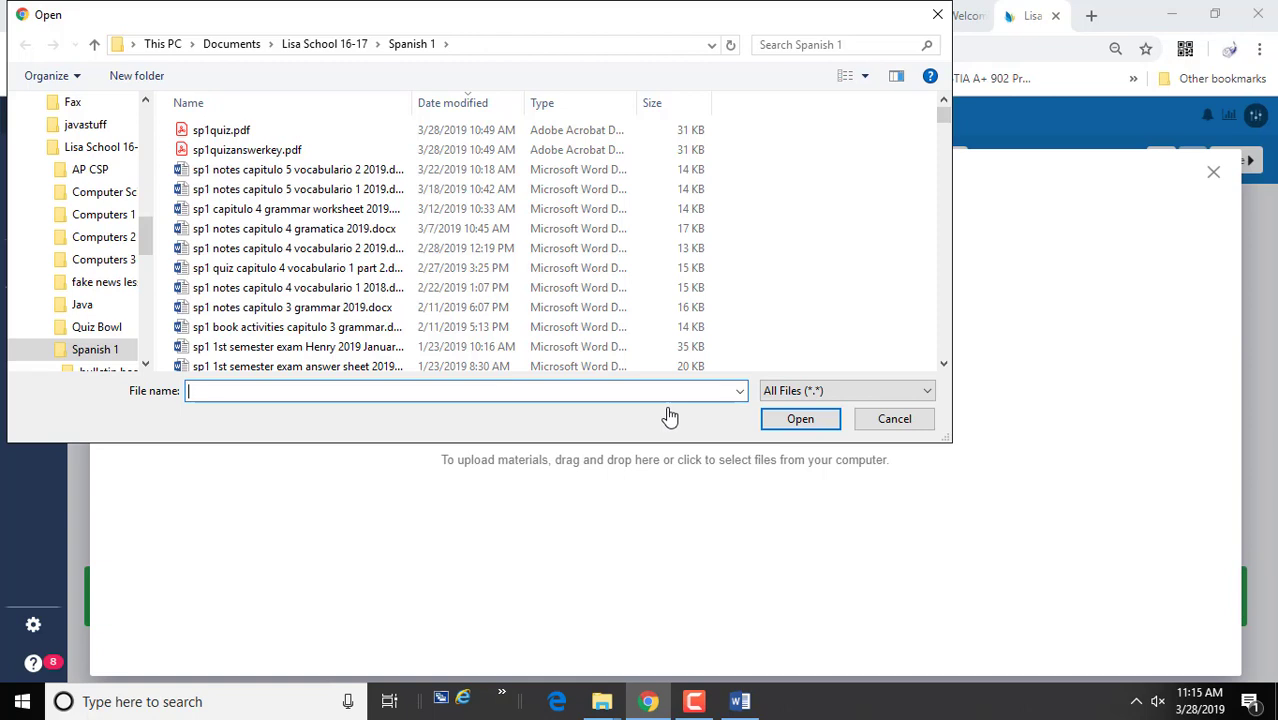
pyautogui.click(212, 137)
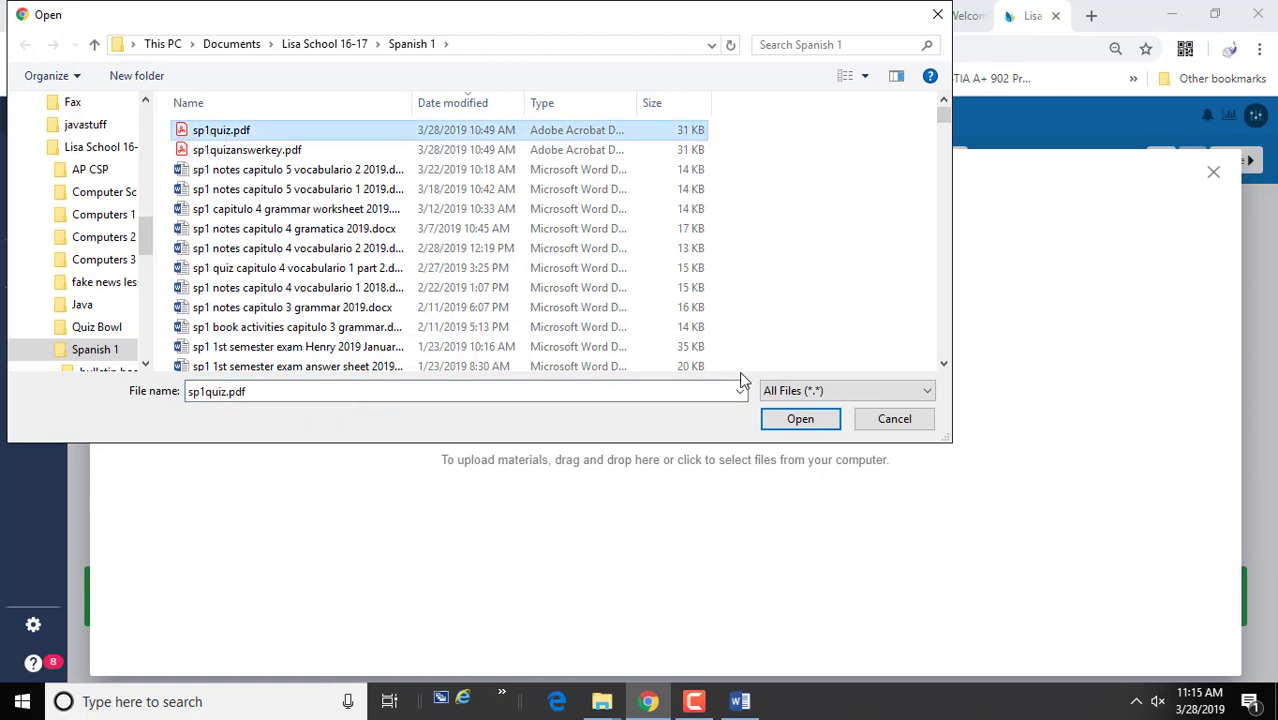
pyautogui.click(799, 420)
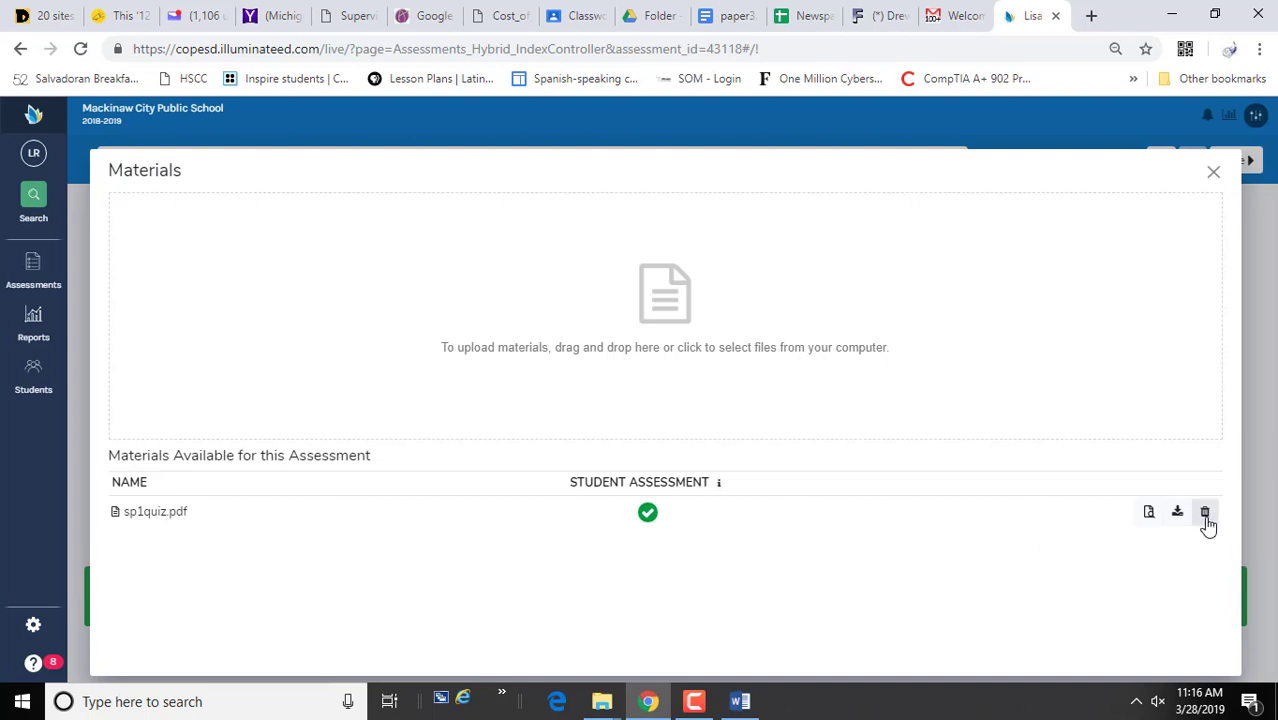
pyautogui.click(1149, 513)
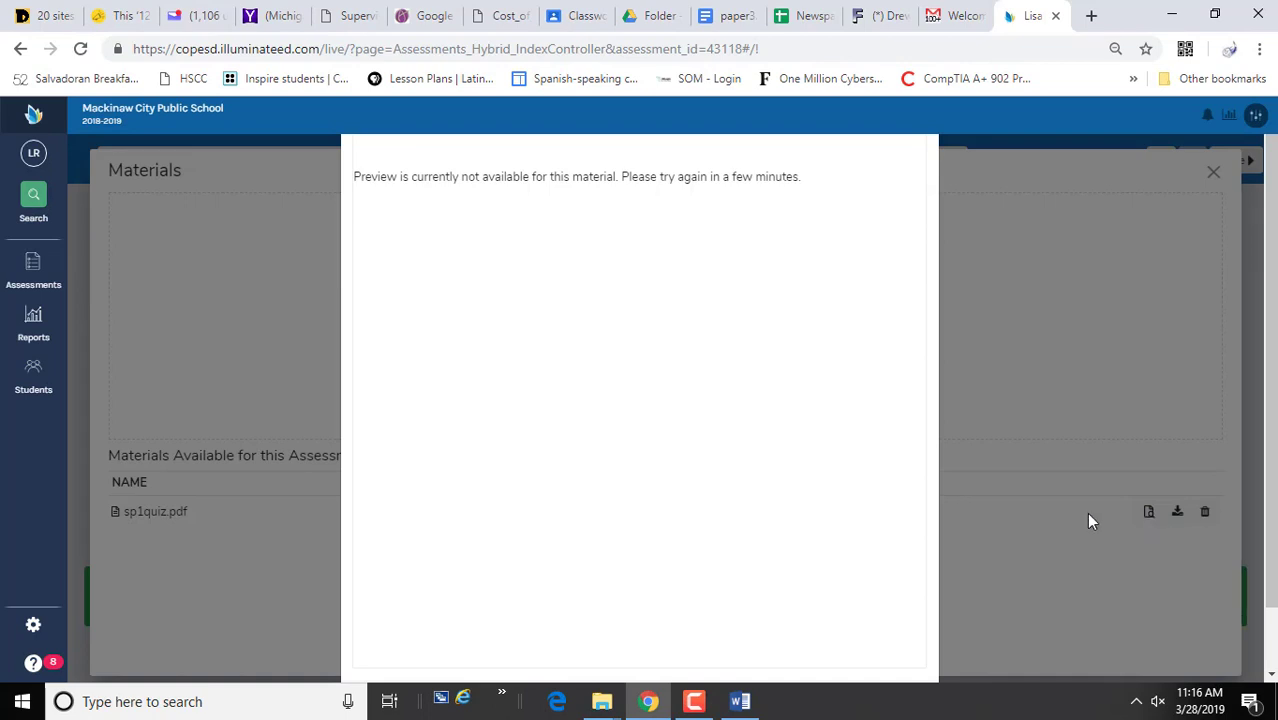
pyautogui.click(1057, 523)
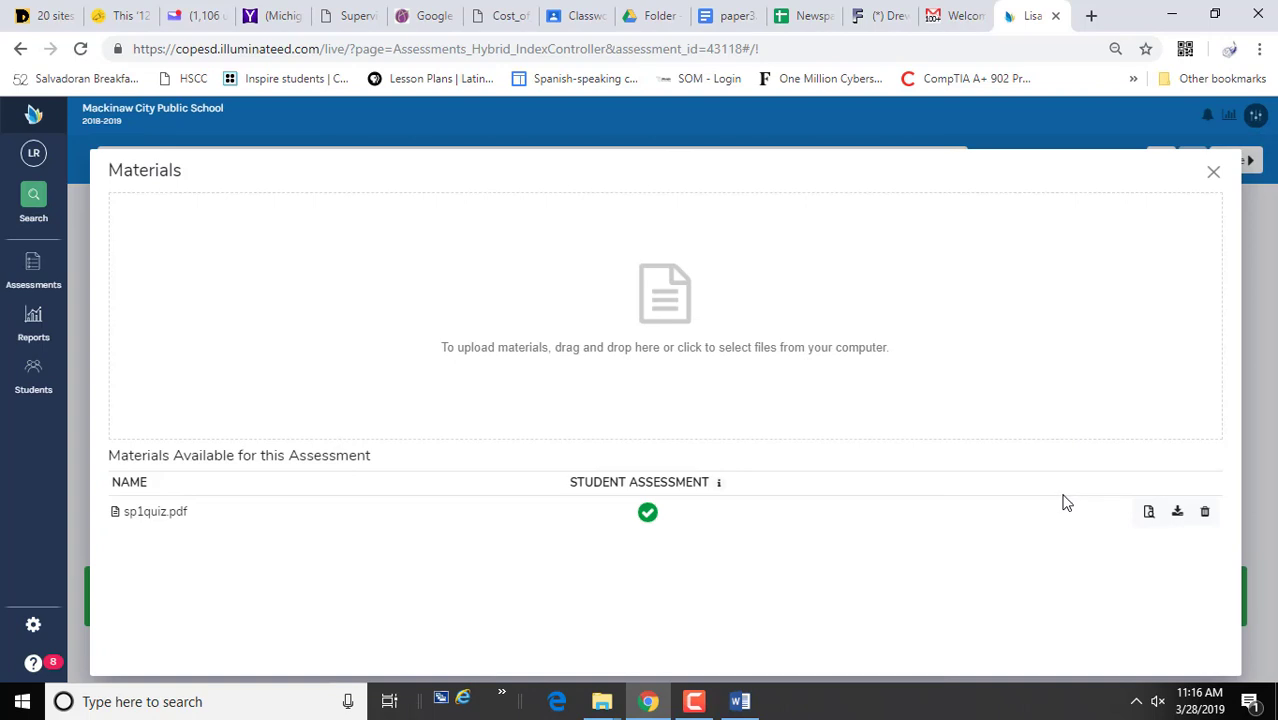
# Upload sp1quizanswerkey.pdf as a second material, then switch the student assessment mark to it and back to sp1quiz.pdf before closing the materials
pyautogui.click(660, 292)
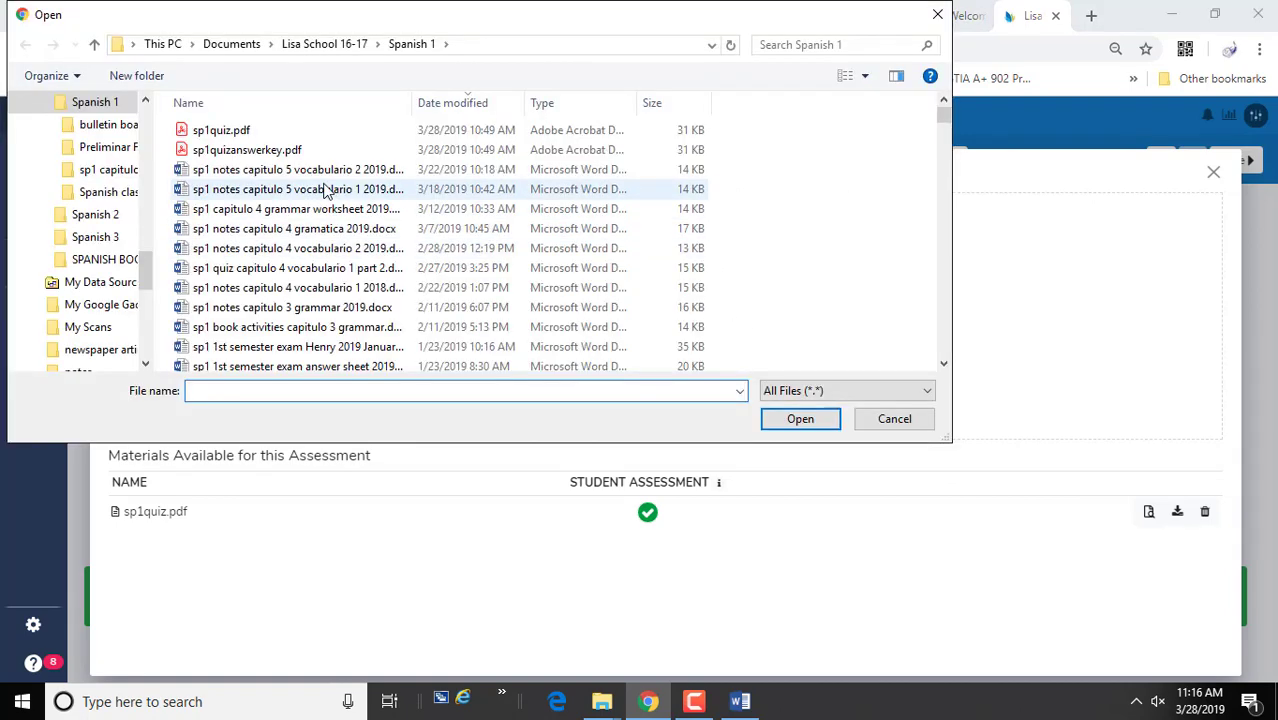
pyautogui.doubleClick(240, 150)
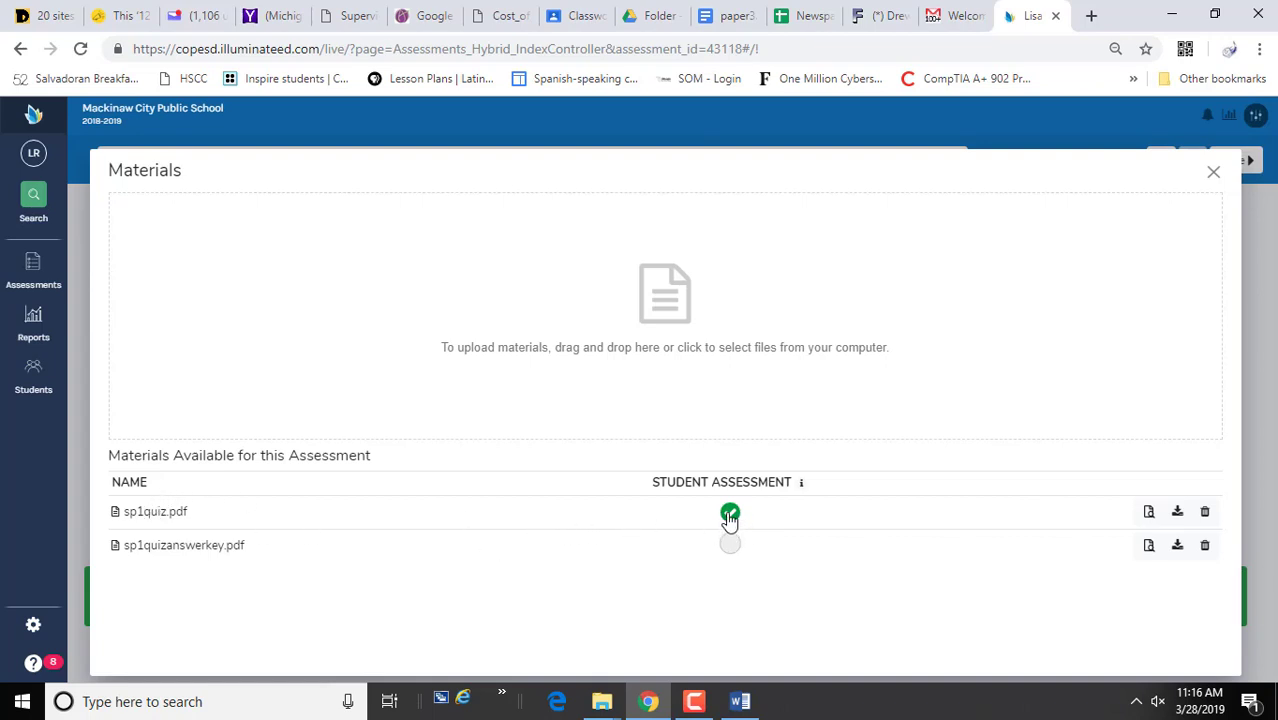
pyautogui.click(730, 546)
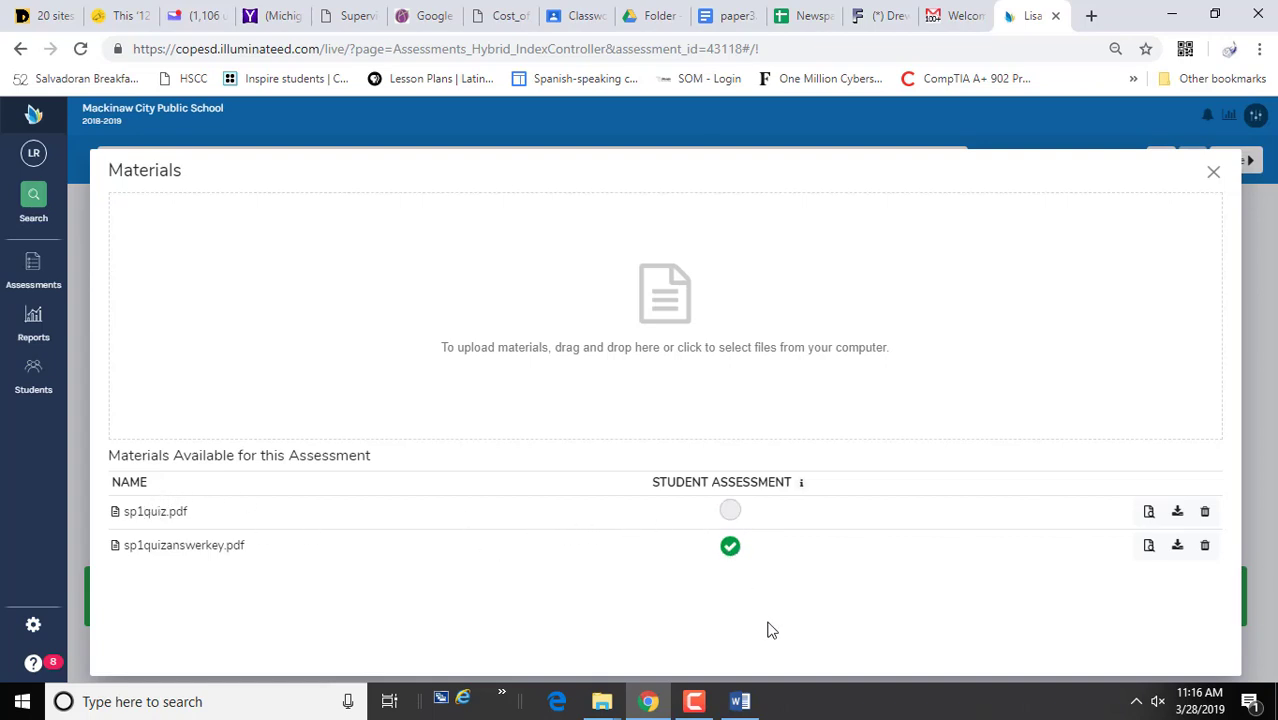
pyautogui.click(730, 511)
pyautogui.click(1213, 172)
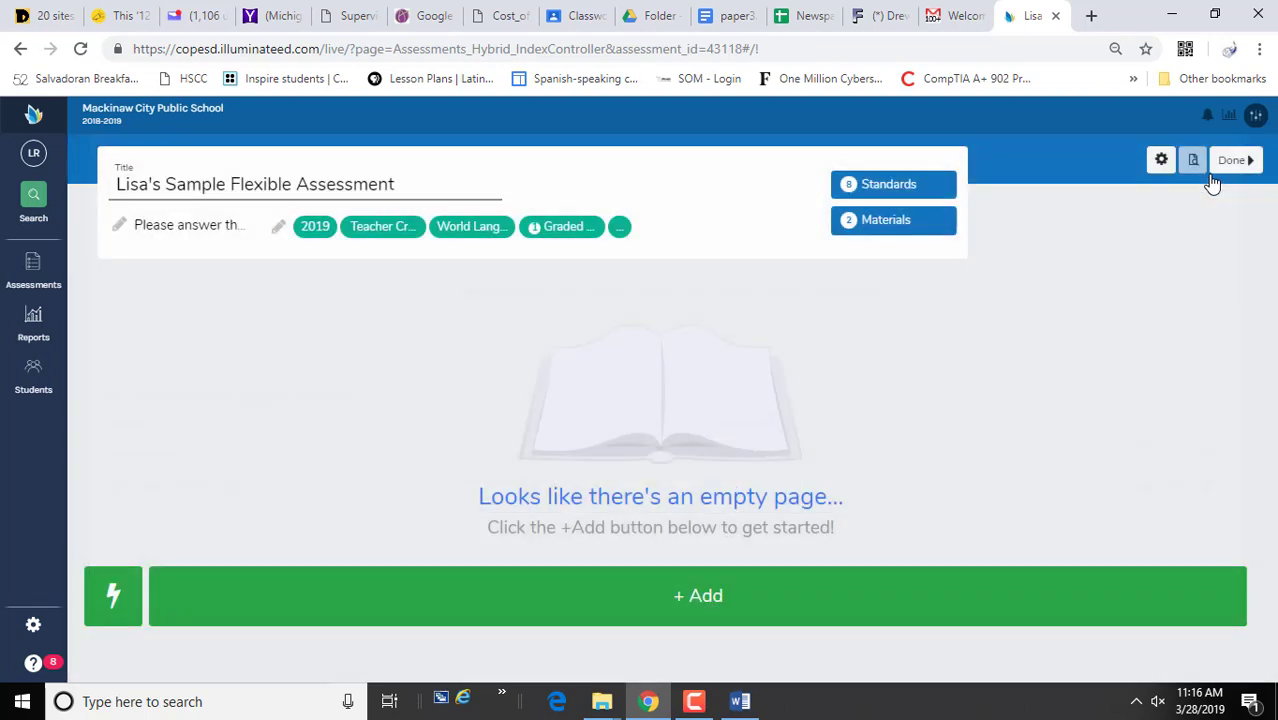